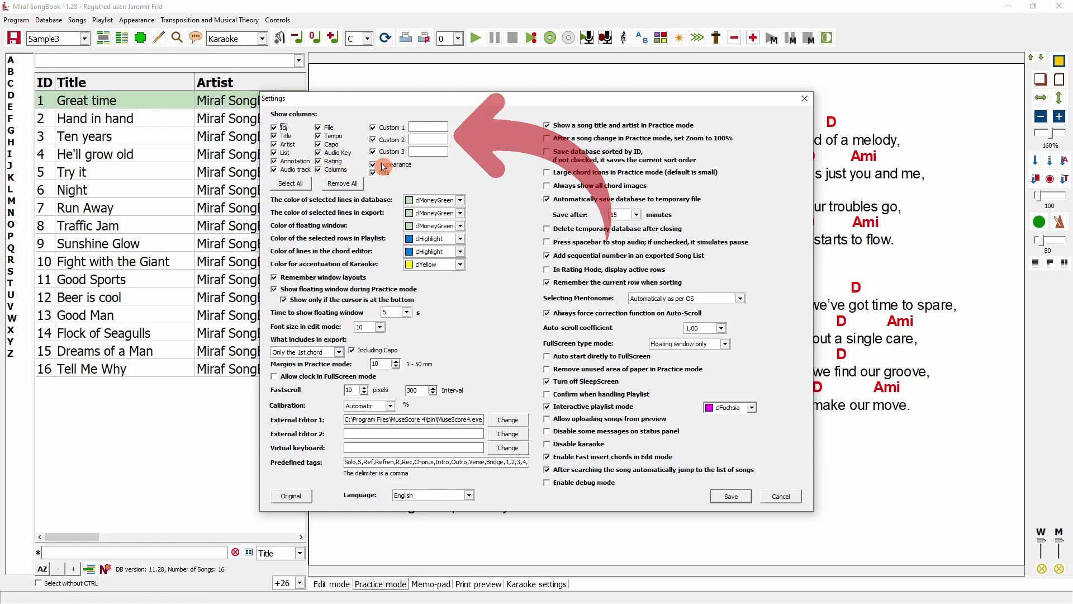
- Name the three custom columns Band, Year and Edit, save the settings and view the song list's further columns
left_click_drag(376, 103, 475, 97)
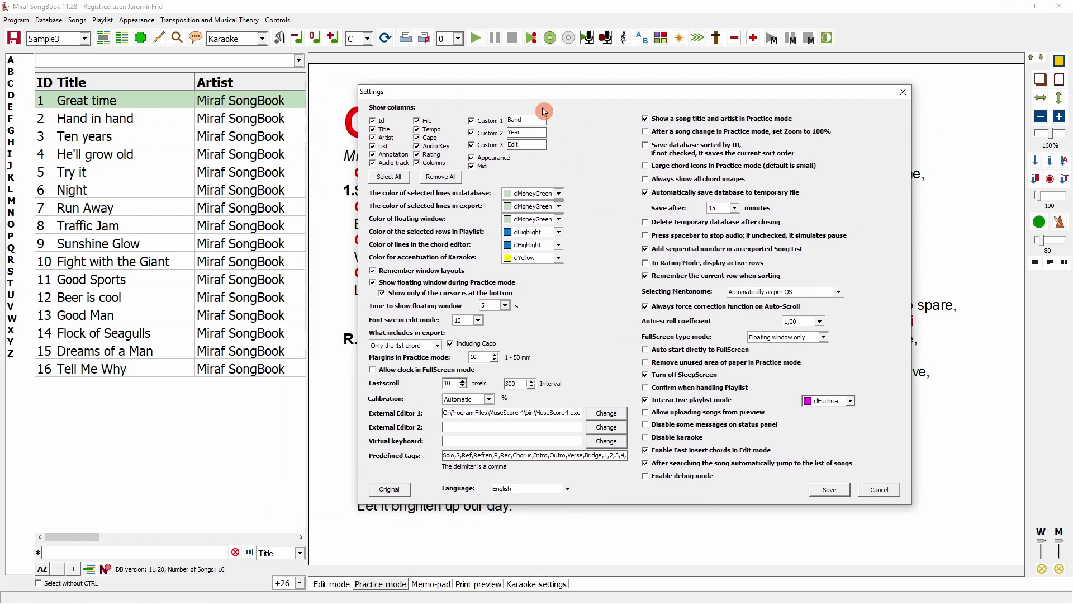
left_click(830, 490)
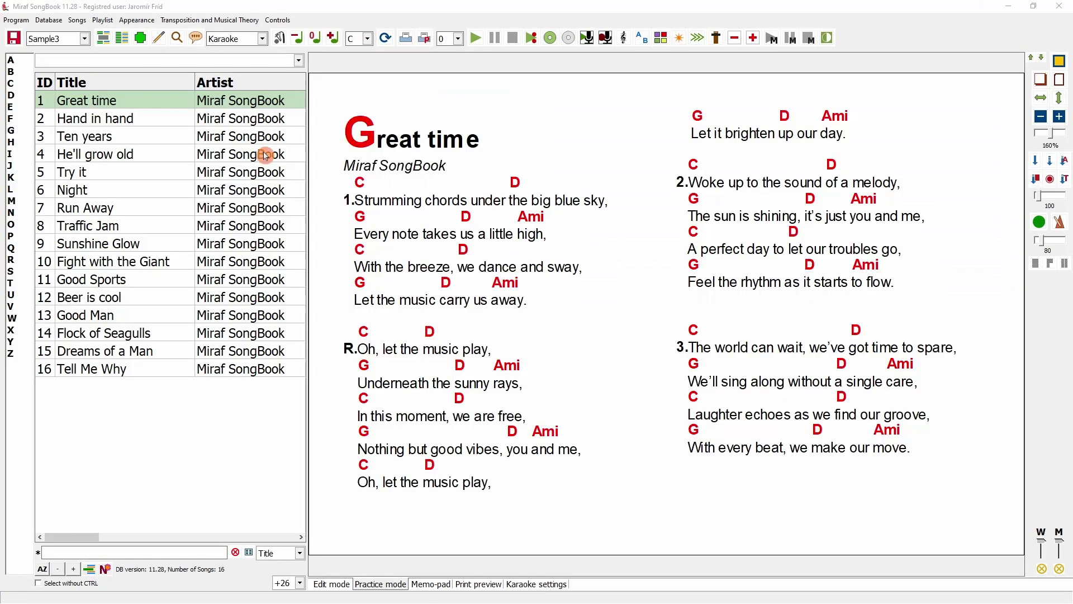
left_click_drag(66, 536, 202, 546)
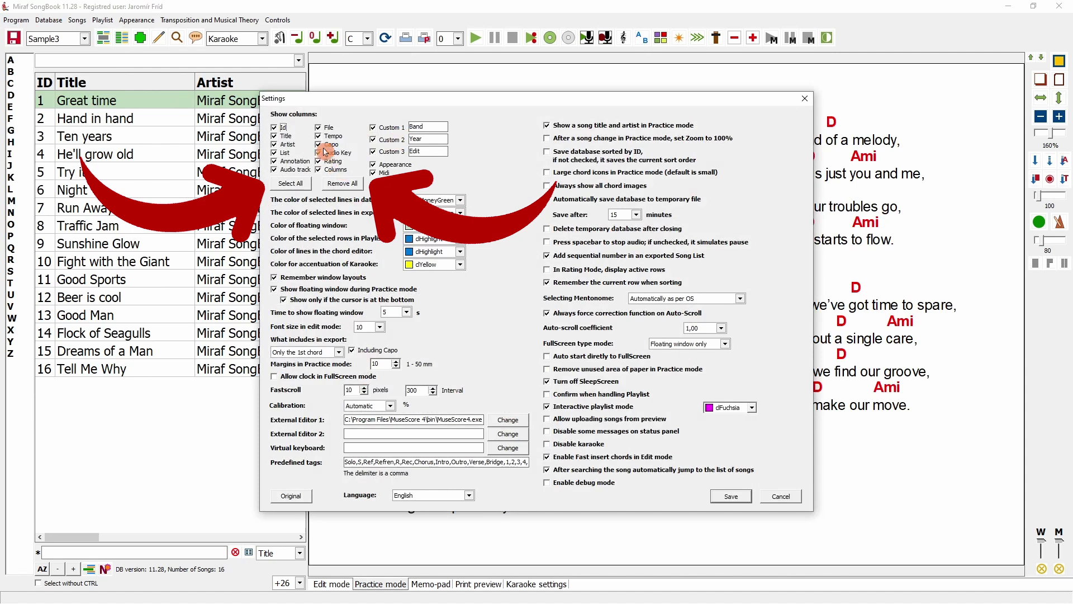
- Deselect all columns shown in the song database and select all of them again
left_click(345, 185)
left_click(296, 187)
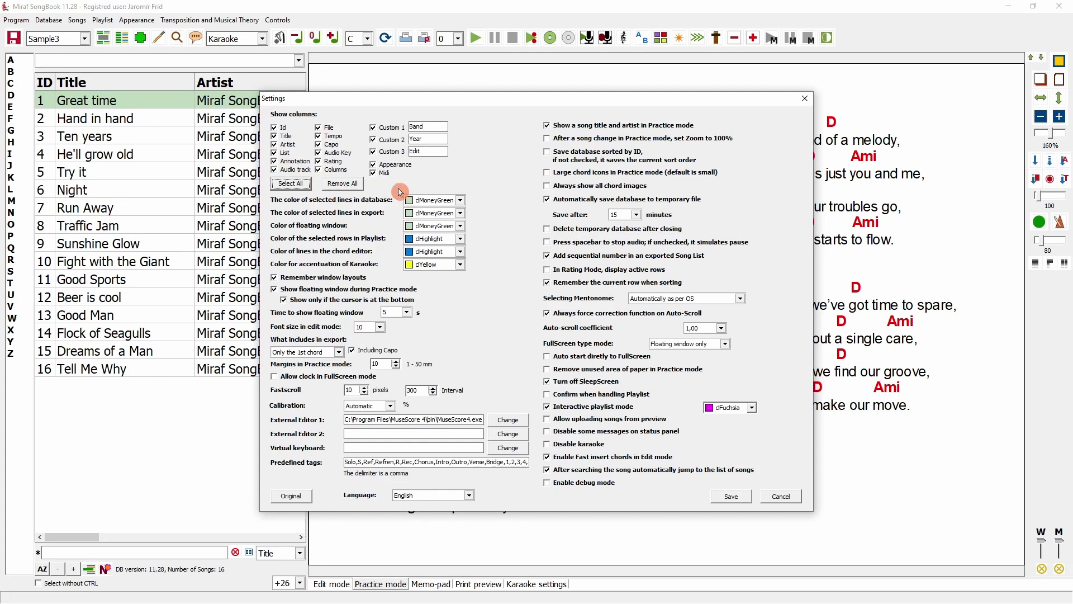
- Examine the colour choices for selected lines in export and for lines in the chord editor
left_click(460, 214)
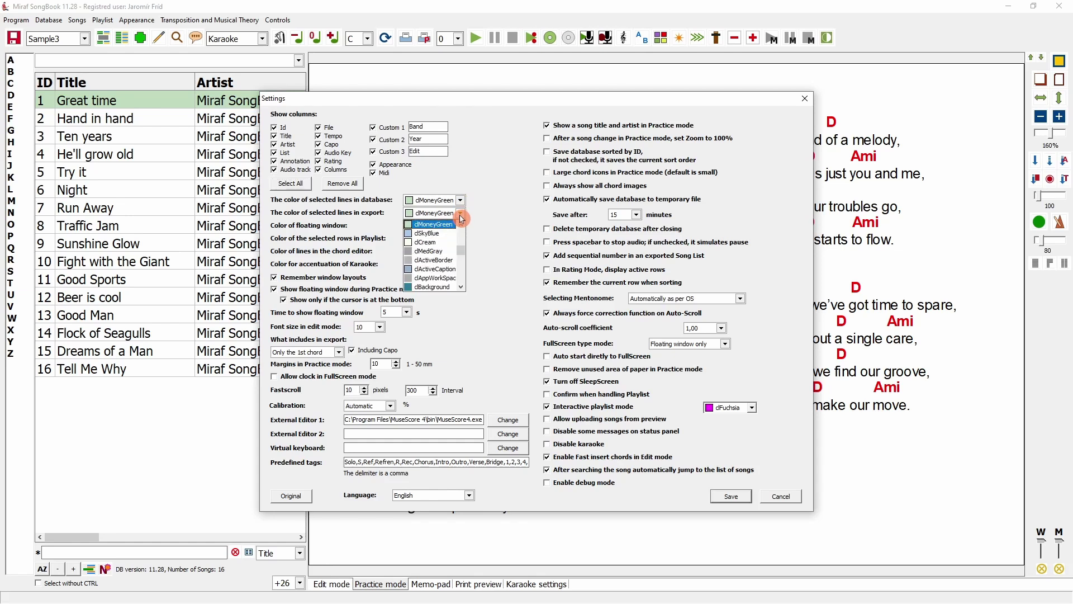
left_click(461, 218)
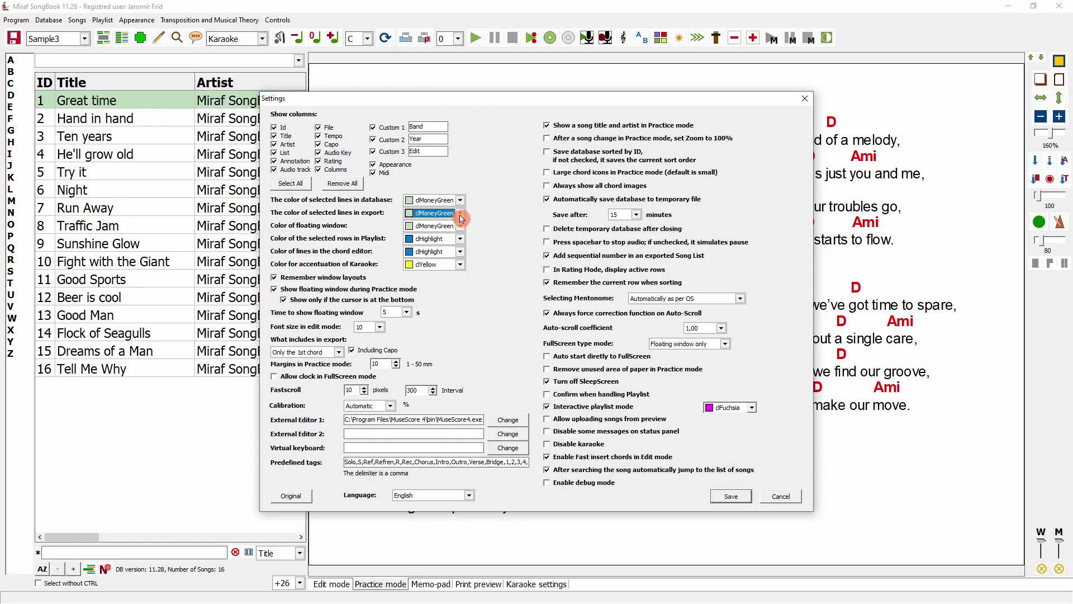
left_click(462, 251)
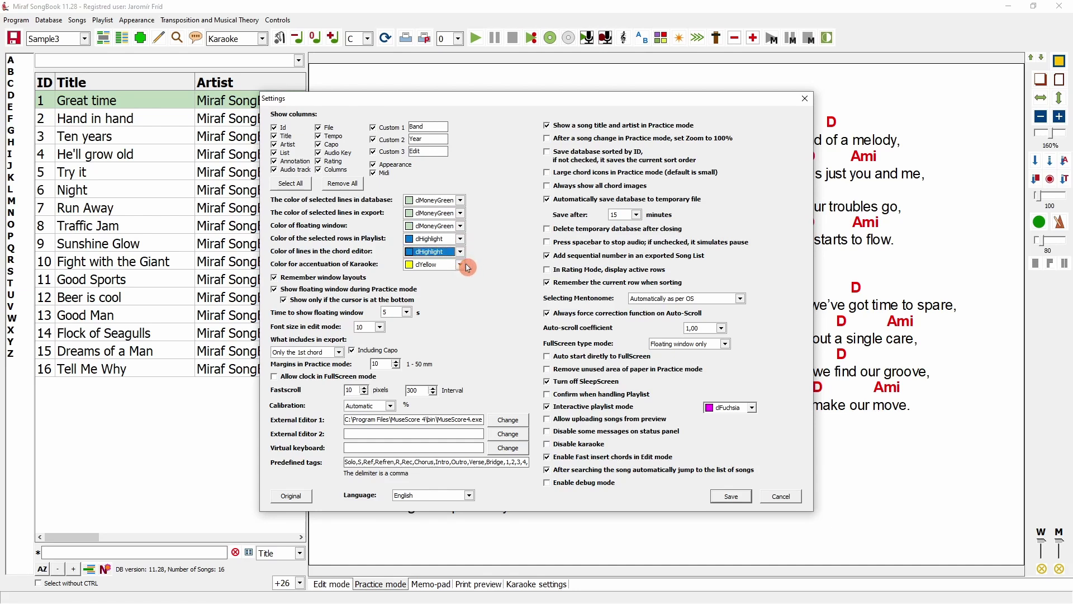
- Disable remembering of window layouts and enable it again
left_click(301, 279)
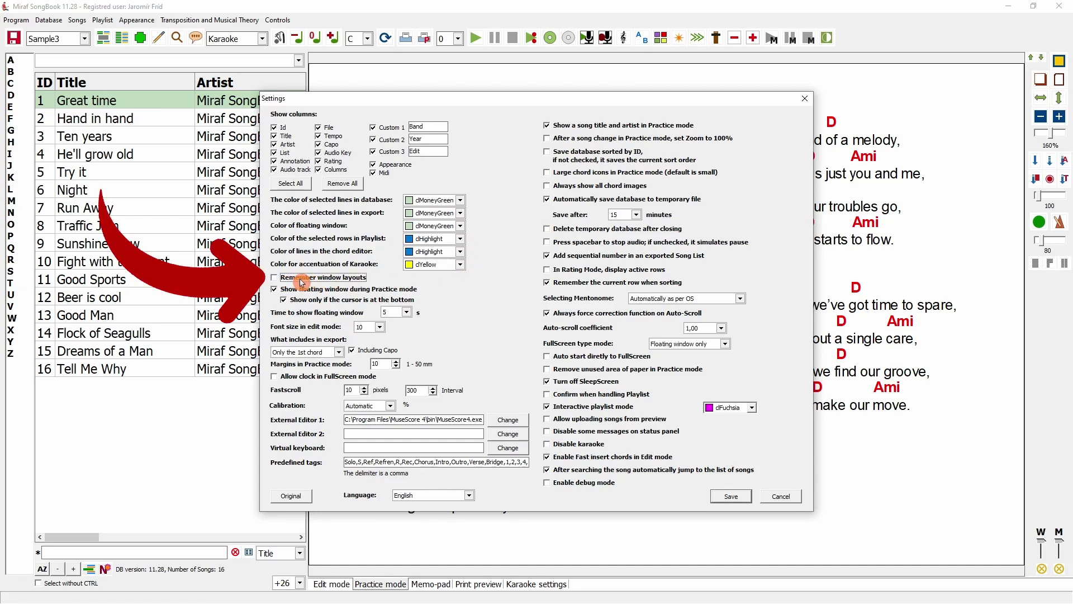
left_click(302, 279)
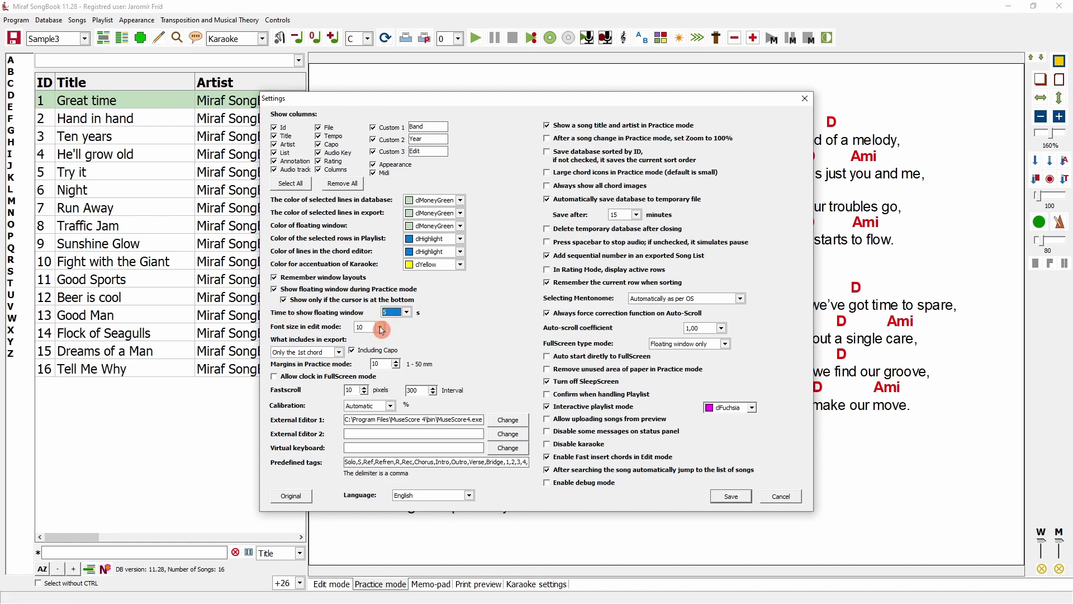
- Set the edit mode font size to 17 and save the settings
left_click(380, 327)
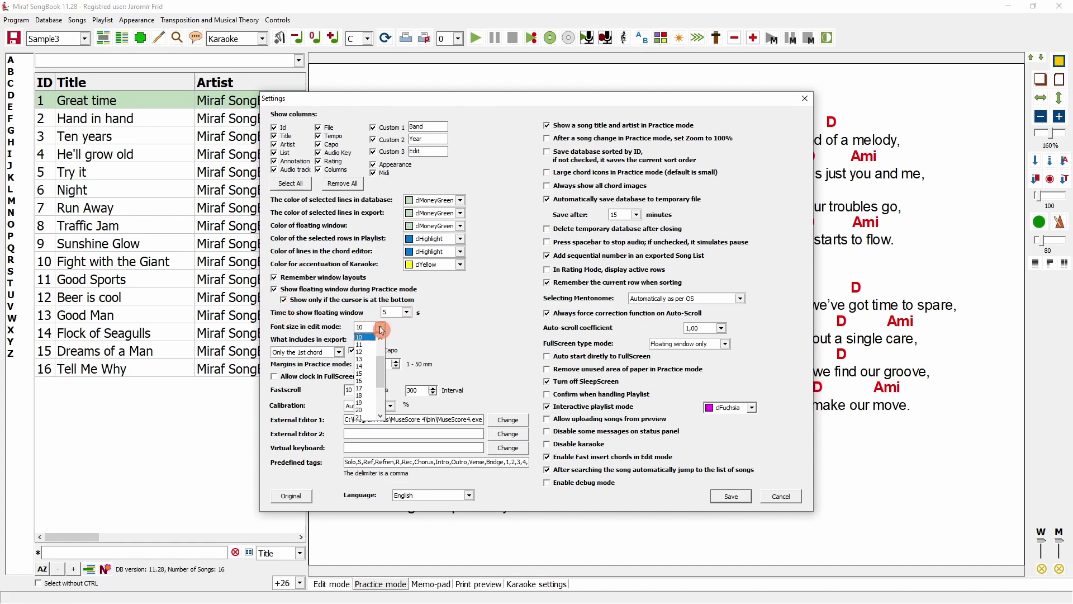
left_click(366, 388)
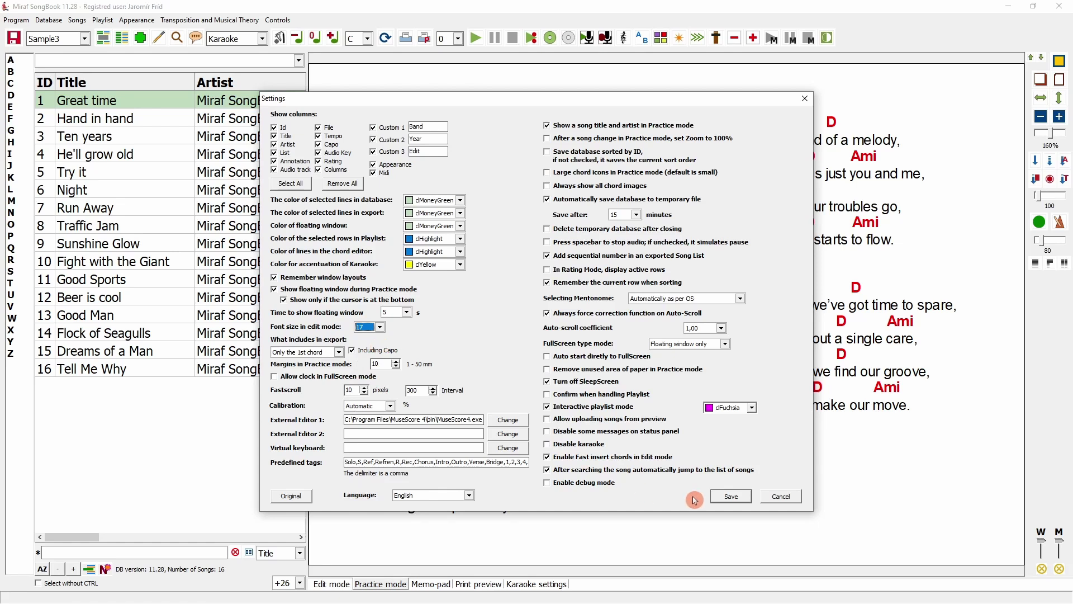
left_click(731, 497)
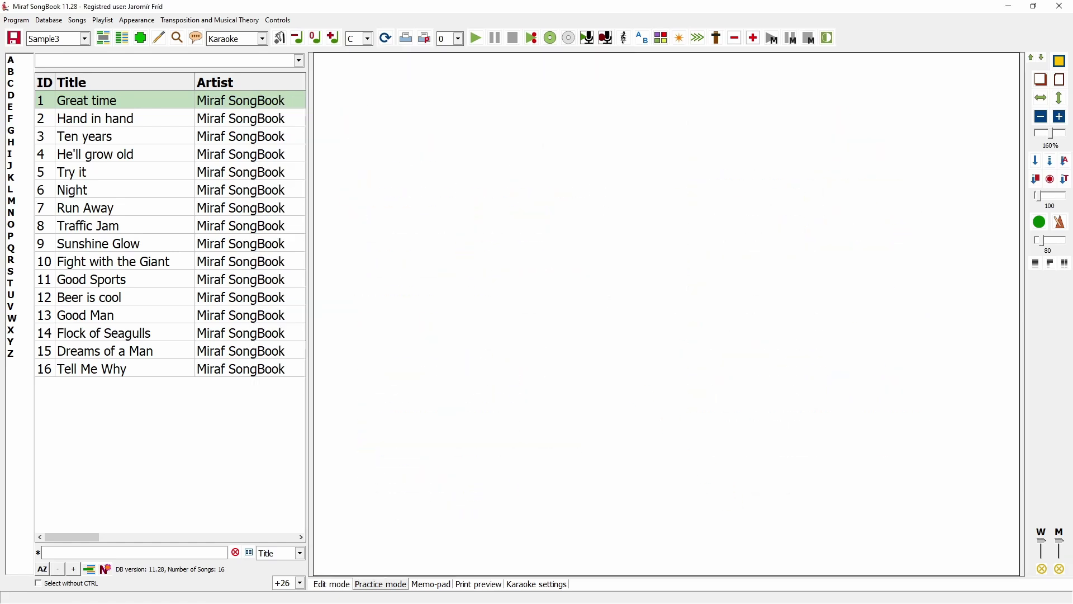
- Show the song Great time in Edit mode and check the text size across all its lyrics
left_click(330, 584)
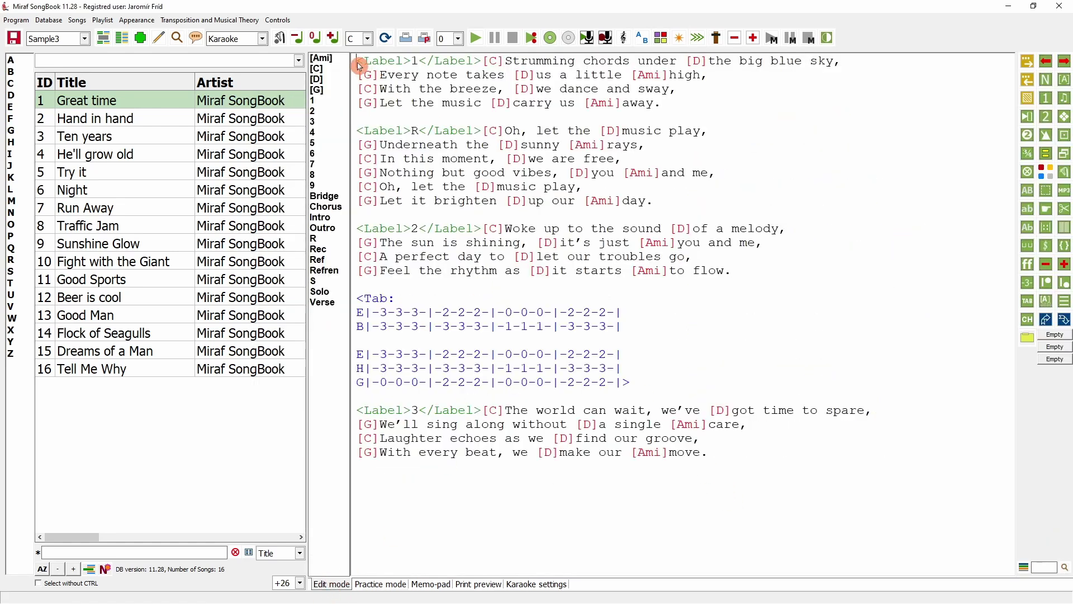
left_click_drag(359, 63, 756, 474)
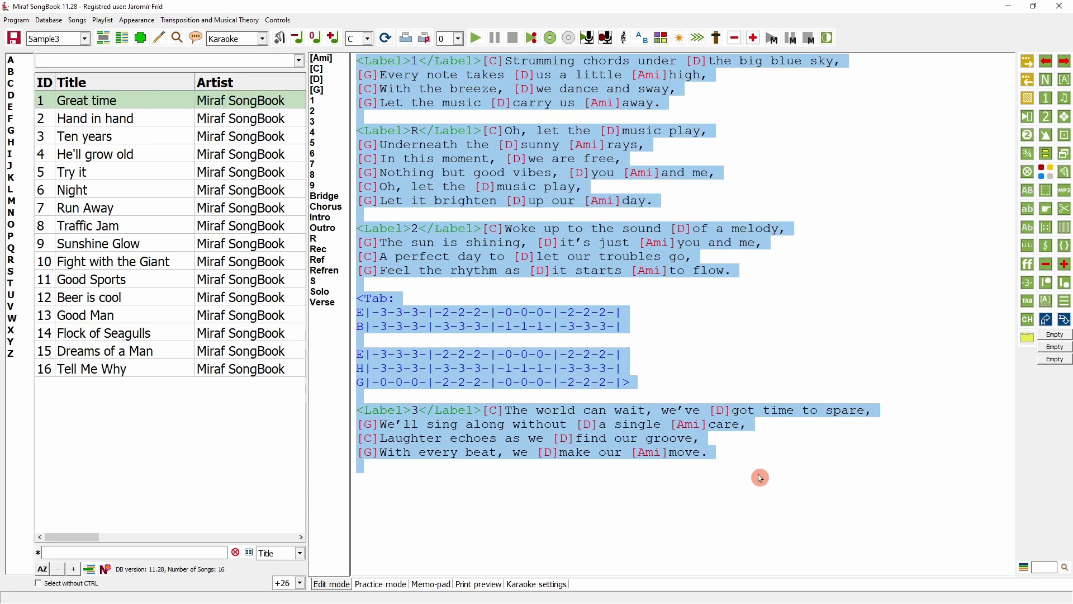
left_click(763, 475)
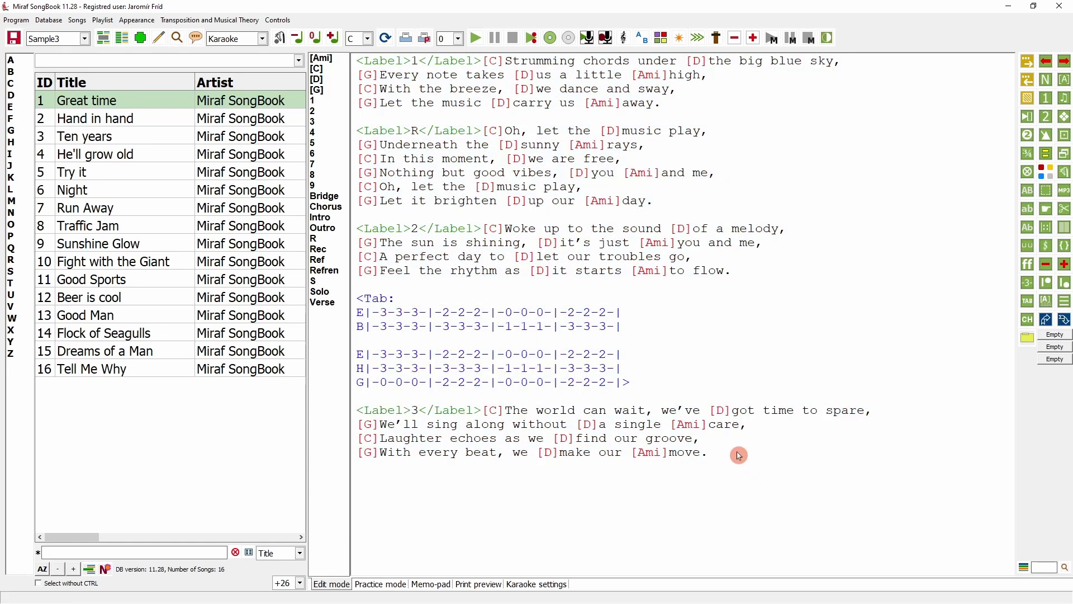
- Reopen the program settings and examine the choices for what the export includes
left_click(16, 20)
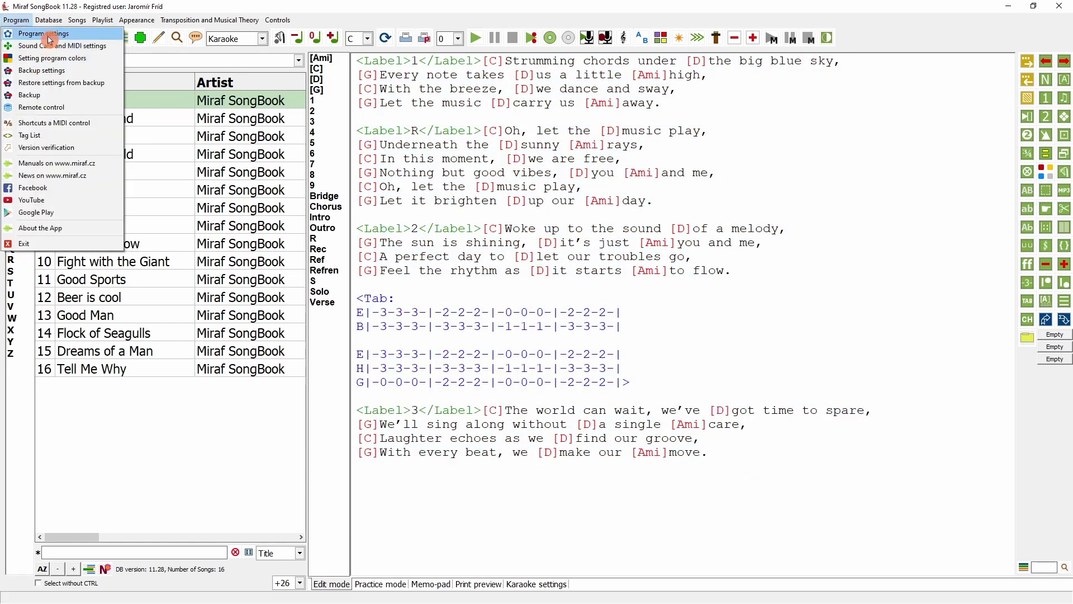
left_click(34, 33)
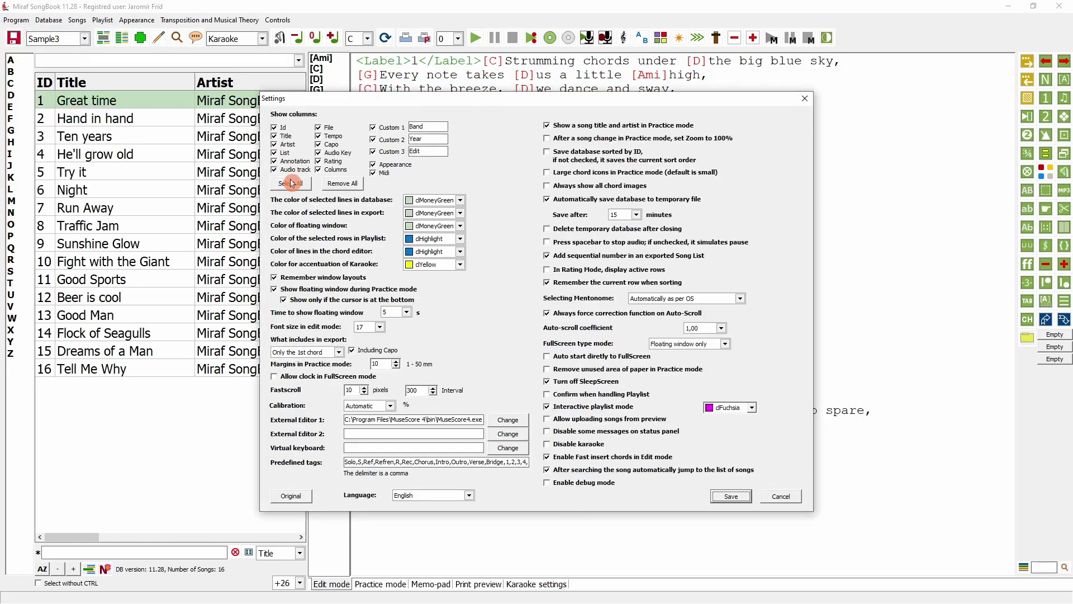
left_click(341, 356)
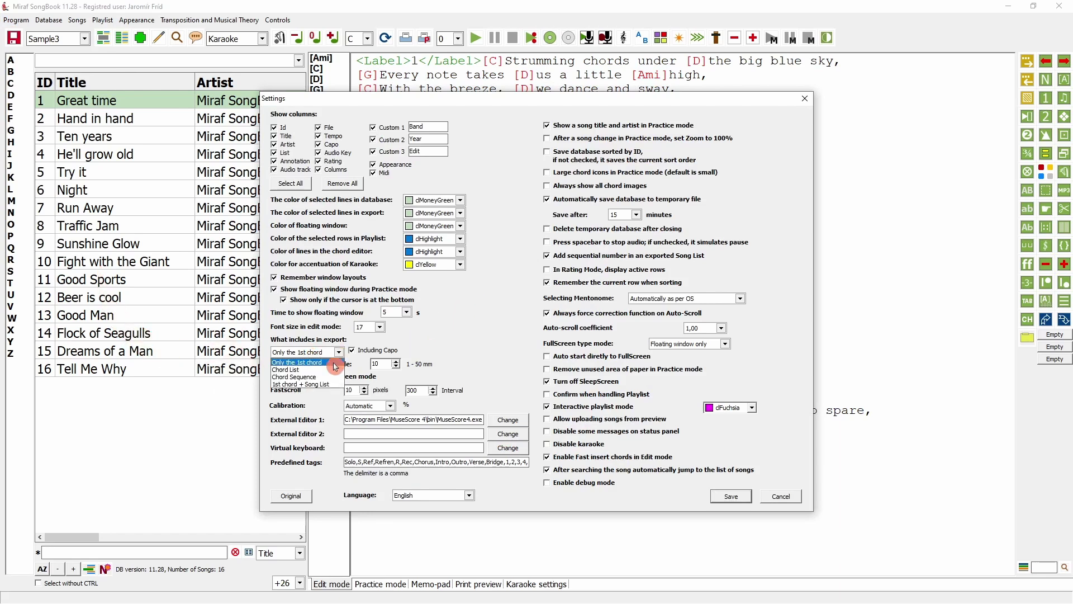
left_click(465, 342)
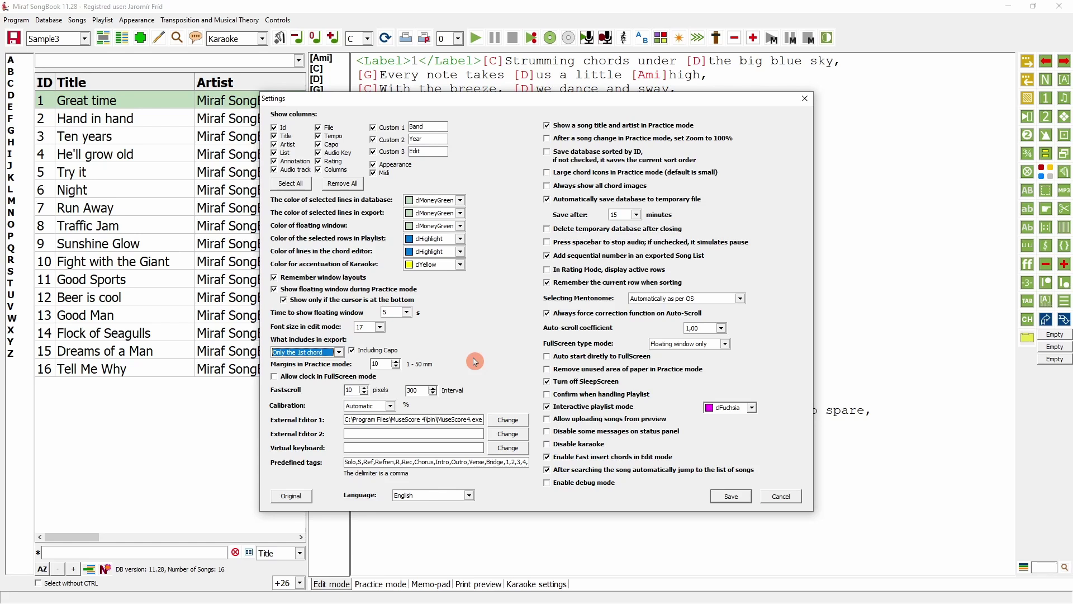
- Examine the available calibration values in the program settings, keeping Automatic
left_click(394, 408)
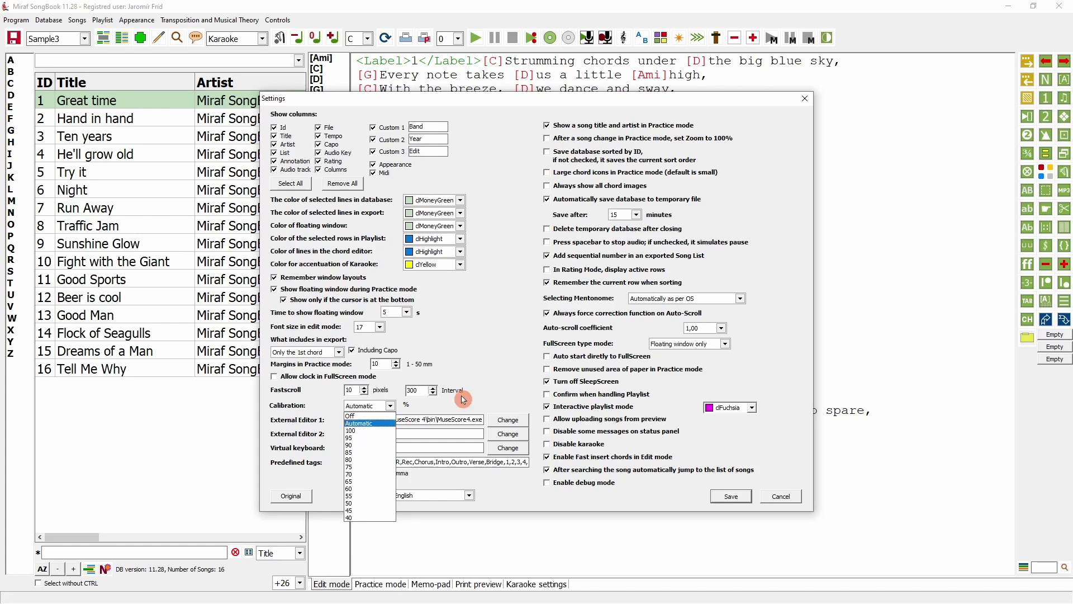
left_click(503, 378)
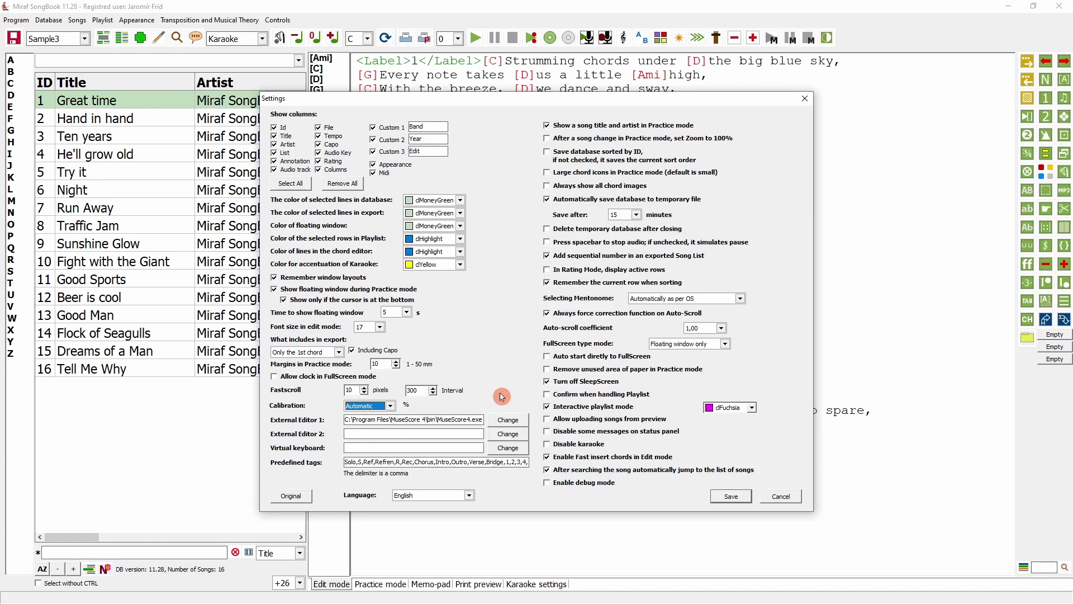
left_click(390, 407)
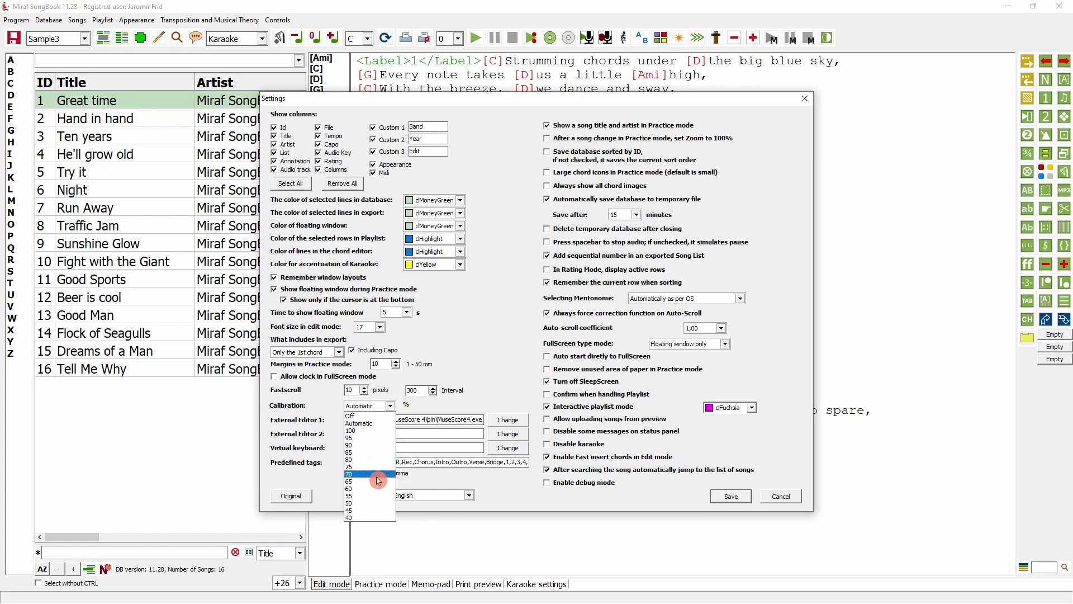
left_click(481, 370)
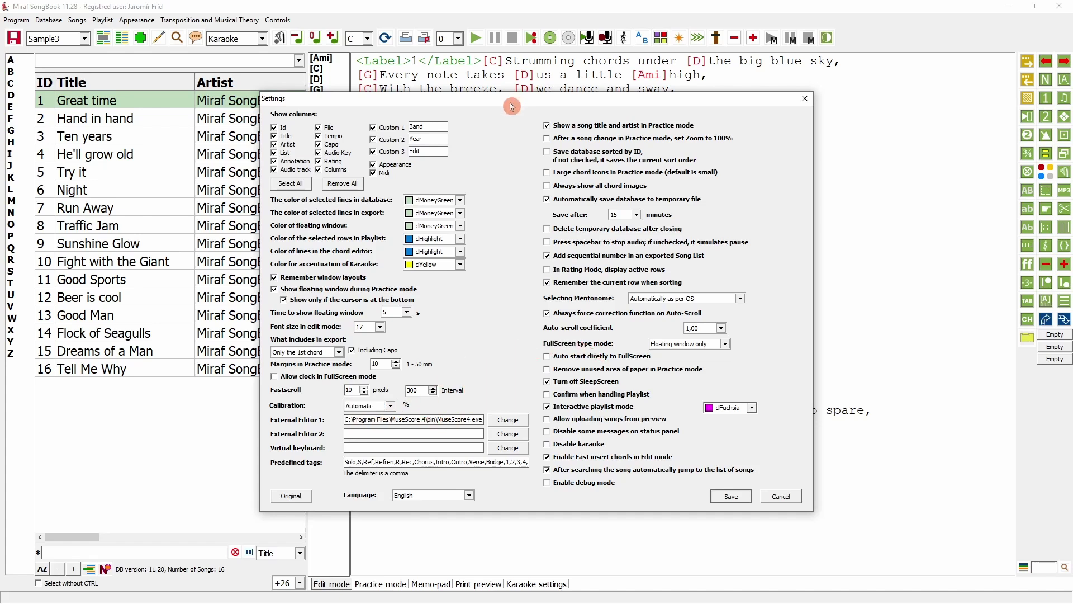
- Set the virtual keyboard program to c:\Windows\System32\osk.exe and save the settings
left_click_drag(510, 99, 478, 104)
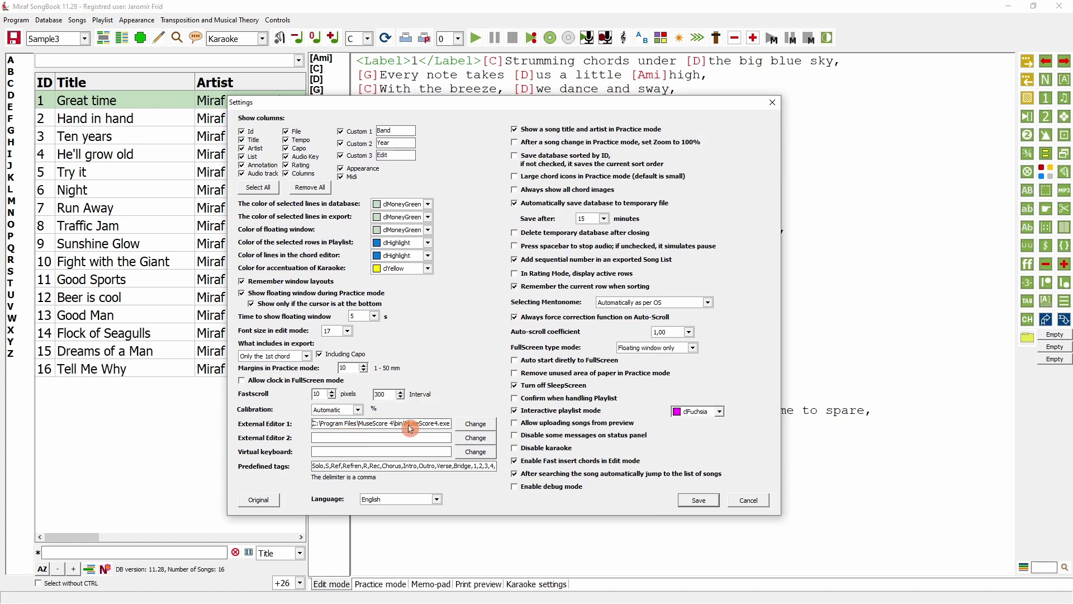
left_click(340, 453)
type("c:\\Windows\\System32\\osk.exe")
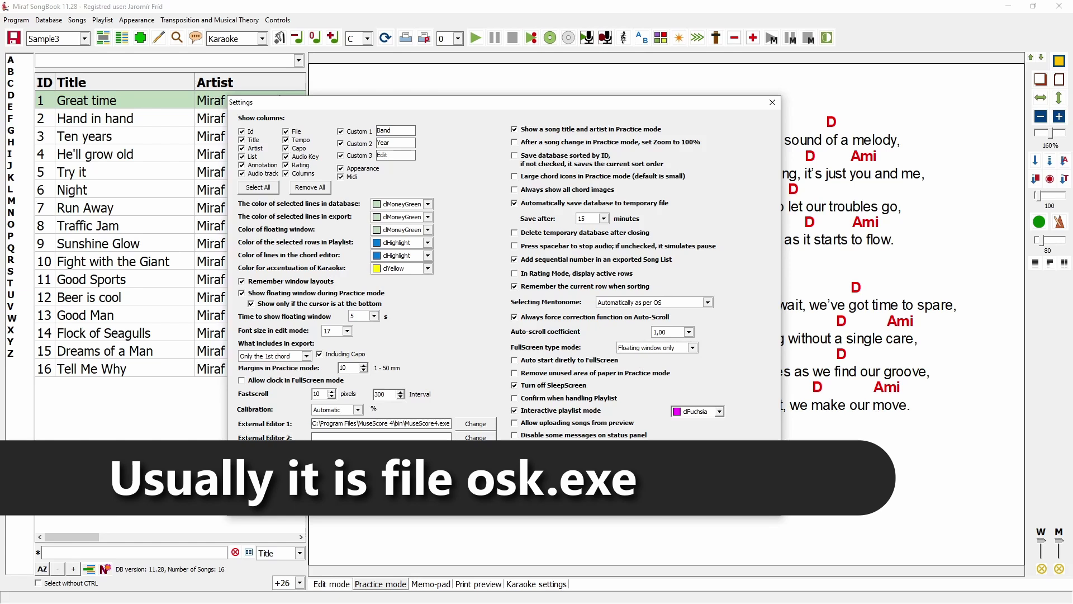
key("Return")
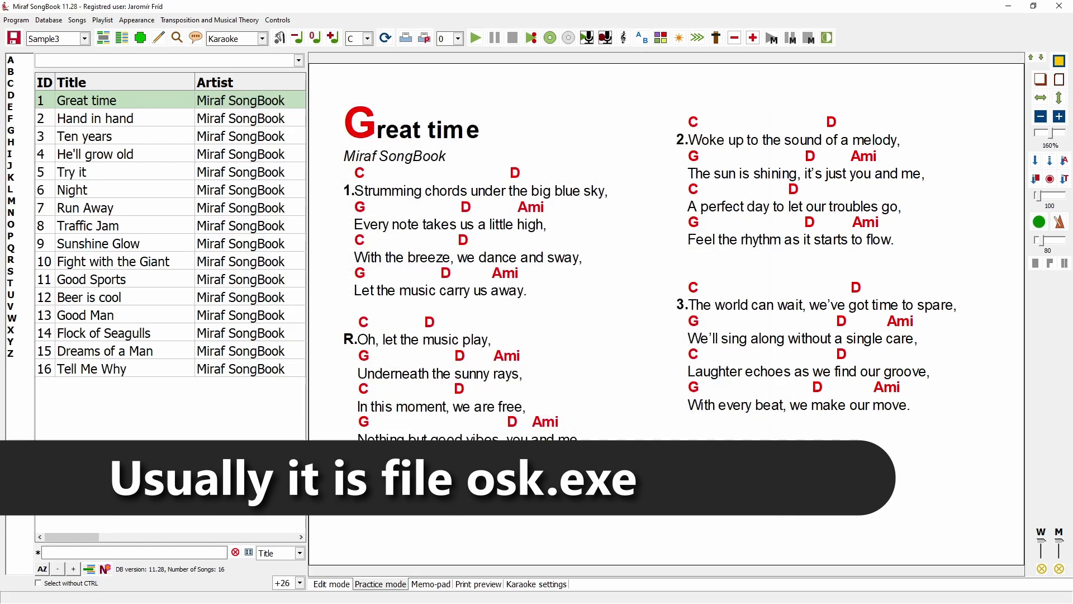
- Bring up the virtual keyboard for the song search and close it again
left_click(249, 554)
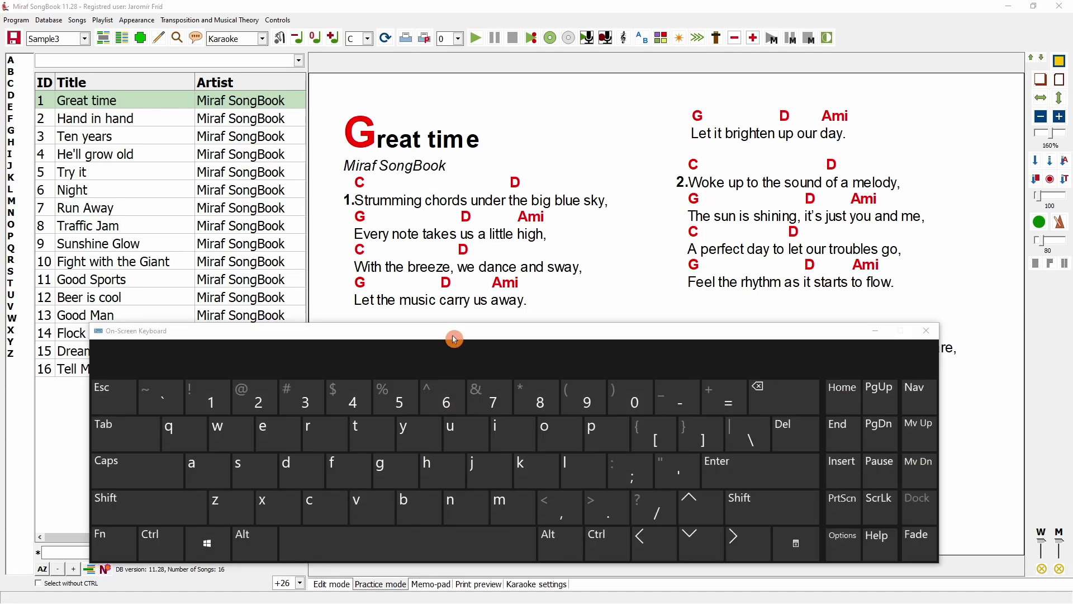
left_click(929, 332)
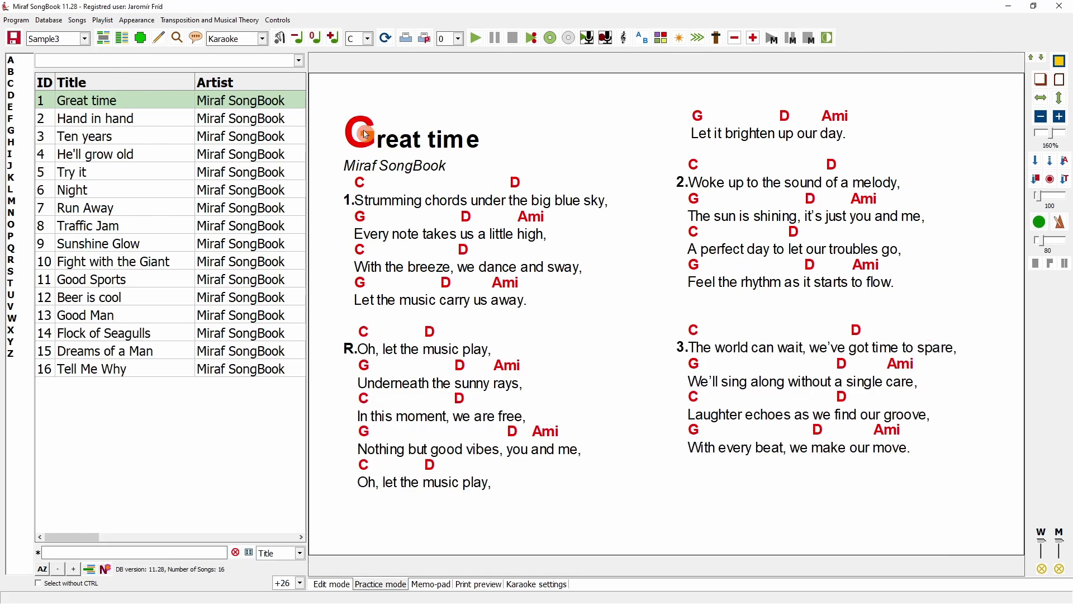
- Review the predefined tags in the program settings and check their list beside the song text in Edit mode
left_click(16, 20)
left_click(34, 32)
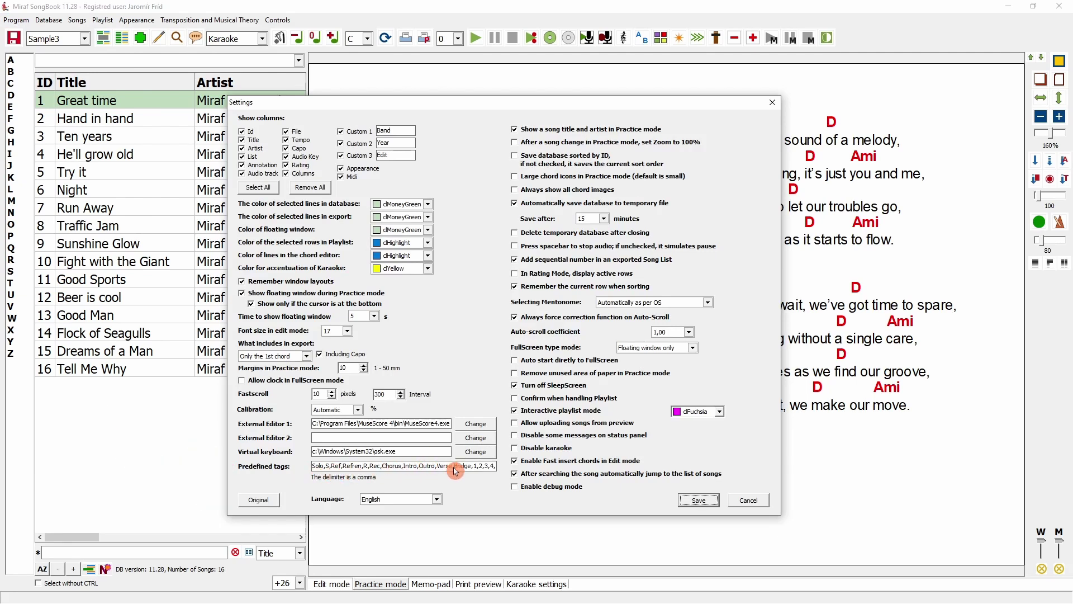
left_click_drag(461, 468, 362, 471)
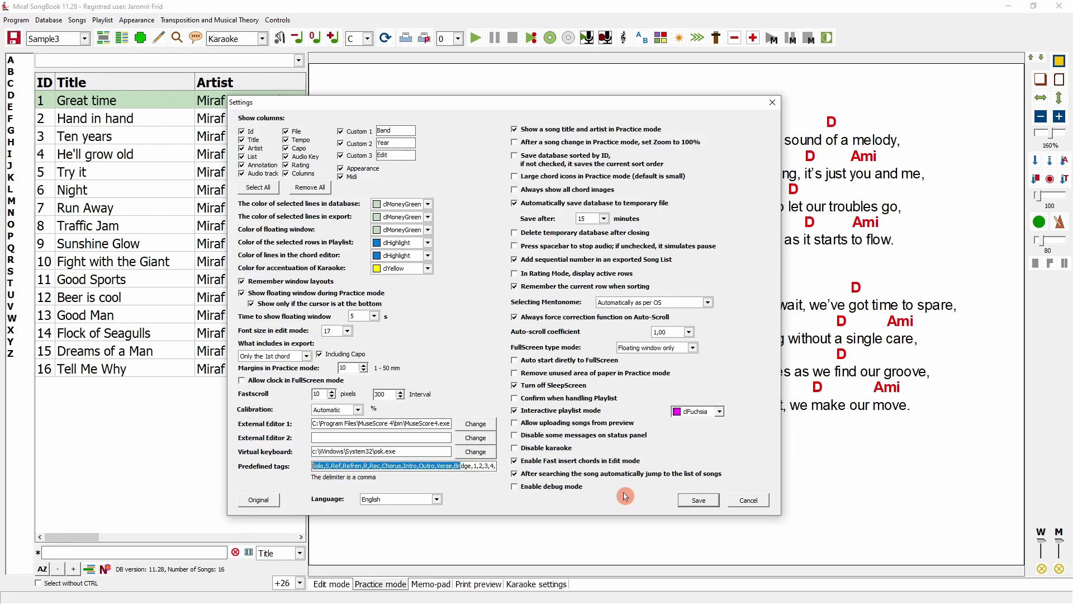
left_click(699, 501)
left_click(332, 585)
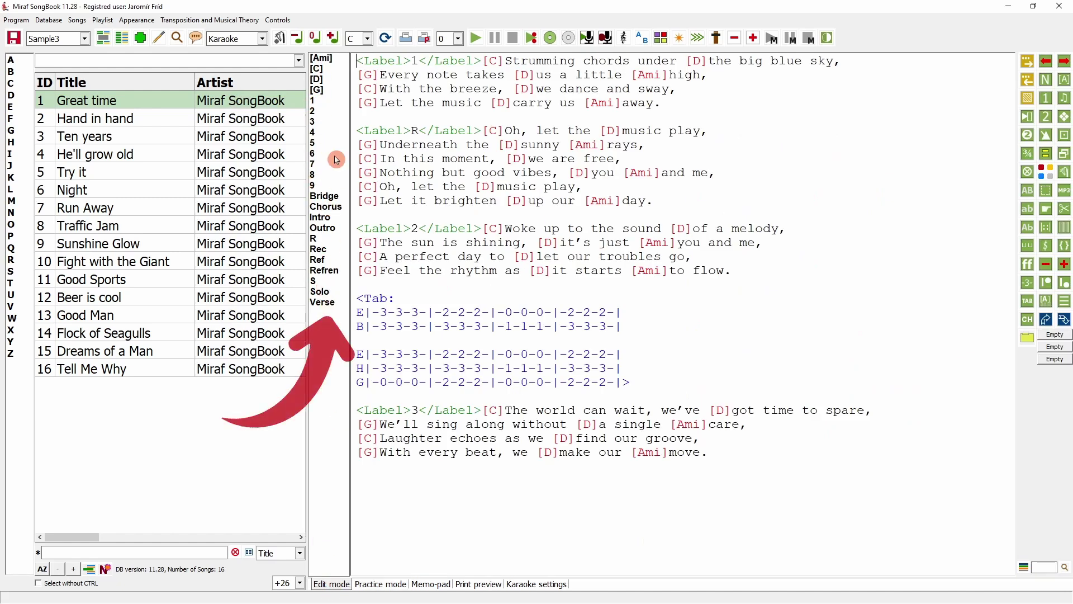
- Reopen the program settings and examine the available interface languages, keeping English
left_click(17, 20)
left_click(39, 32)
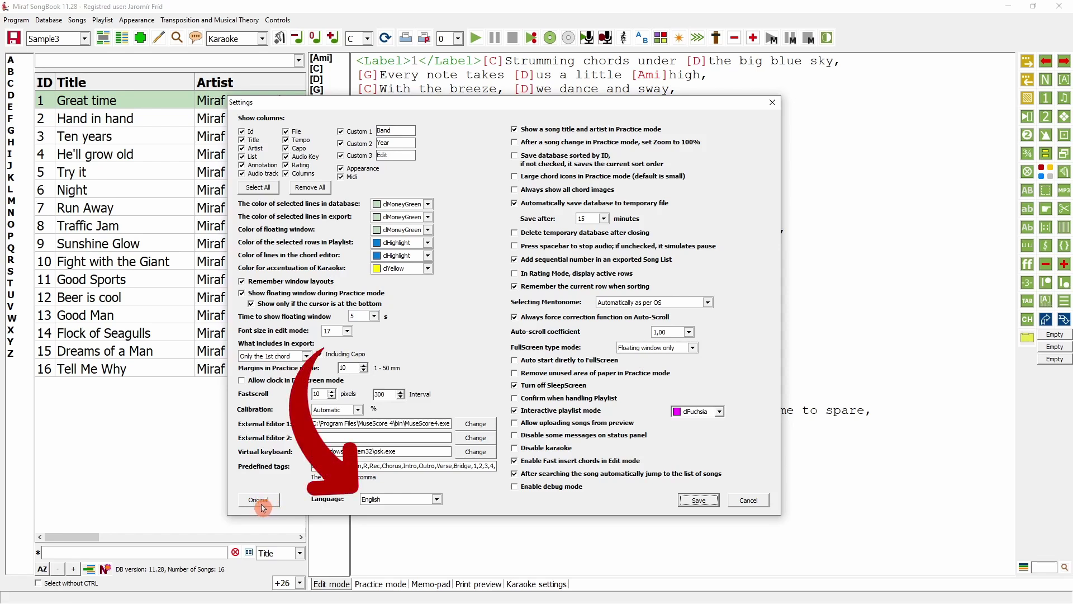
left_click(436, 499)
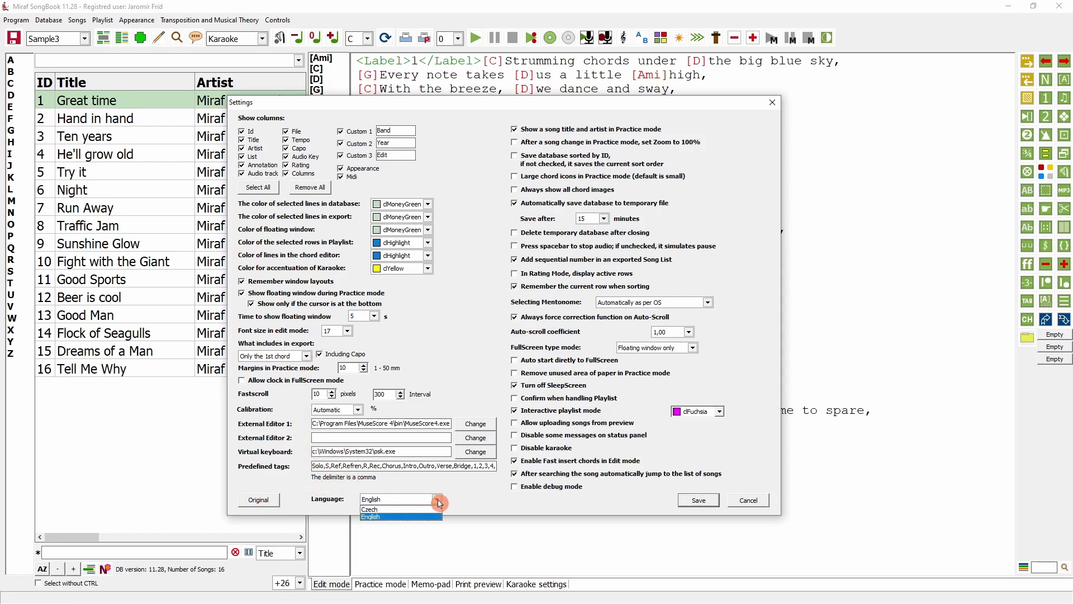
left_click(458, 496)
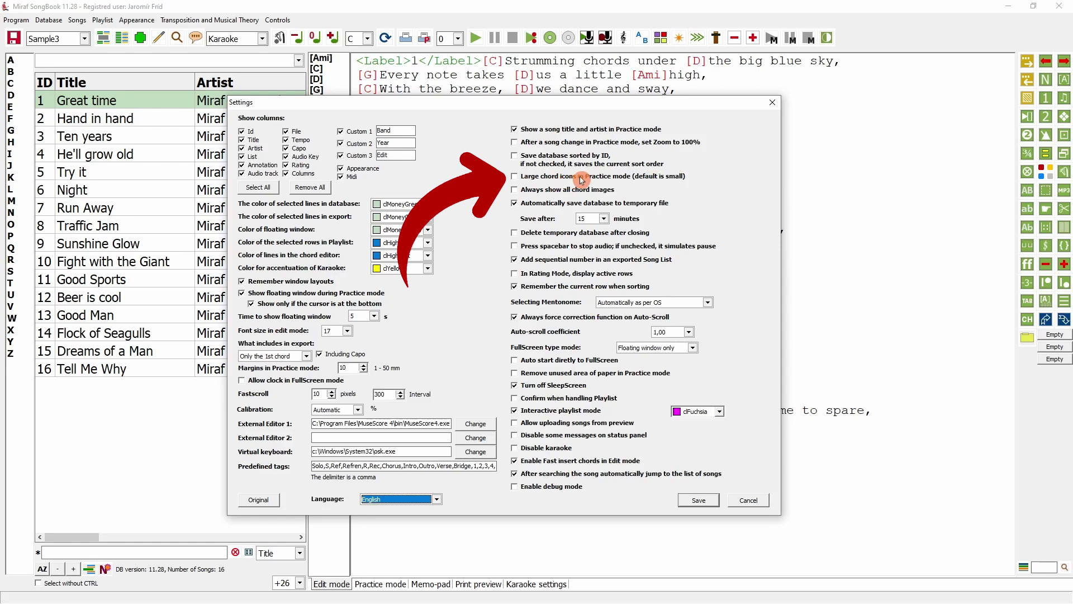
- Enable large chord icons in Practice mode and save the settings
left_click(517, 179)
left_click(698, 500)
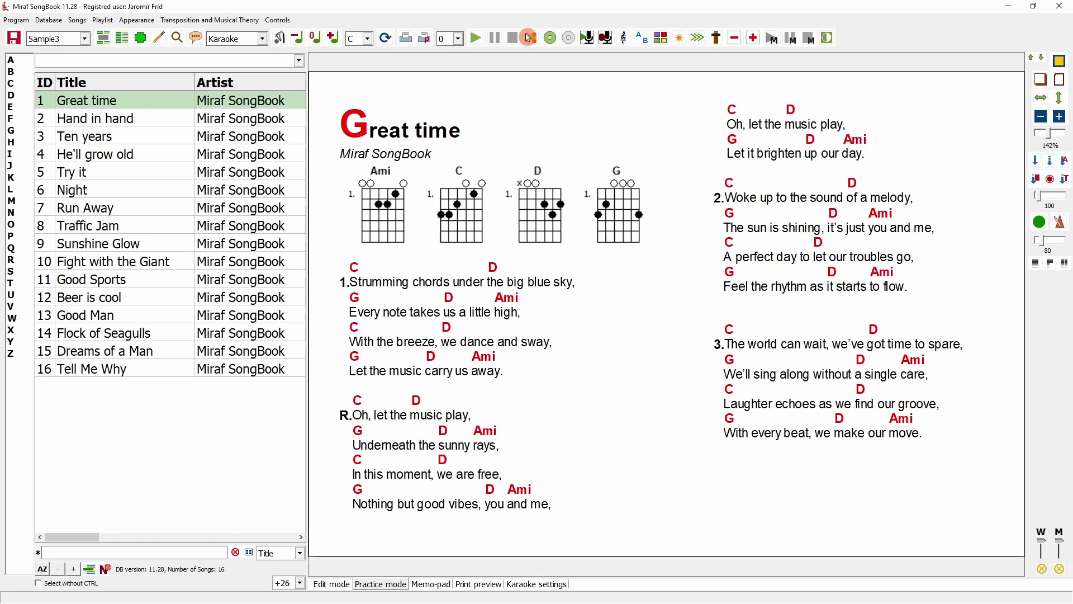
- Show the song's chord list beside the sheet and select the G chord to view its large icon
left_click(641, 38)
left_click(322, 90)
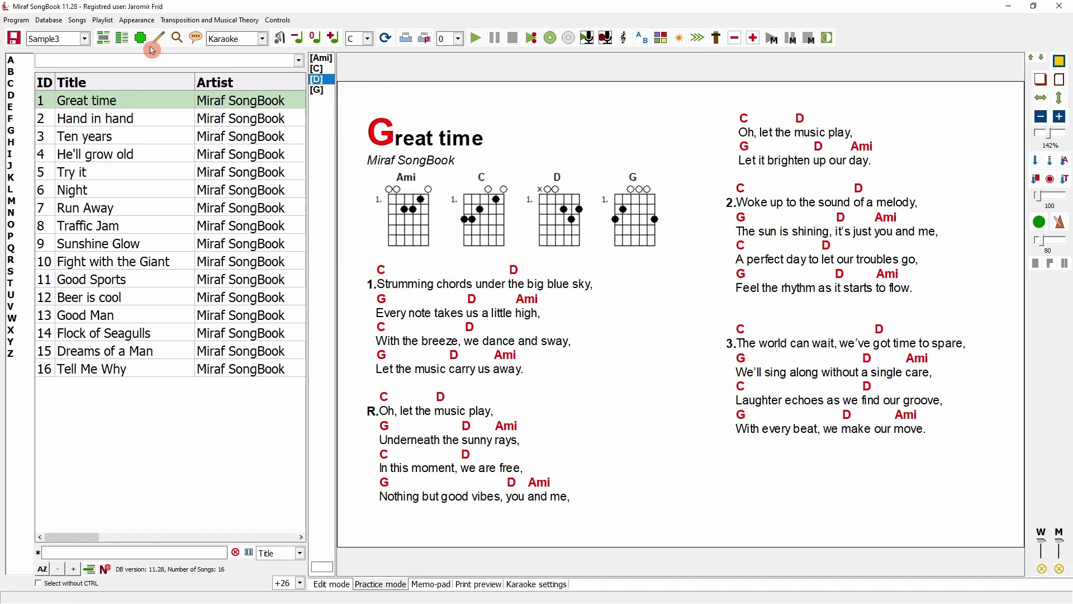
- Turn off large chord icons in Practice mode, save the settings and view the G chord's icon
left_click(17, 21)
left_click(34, 39)
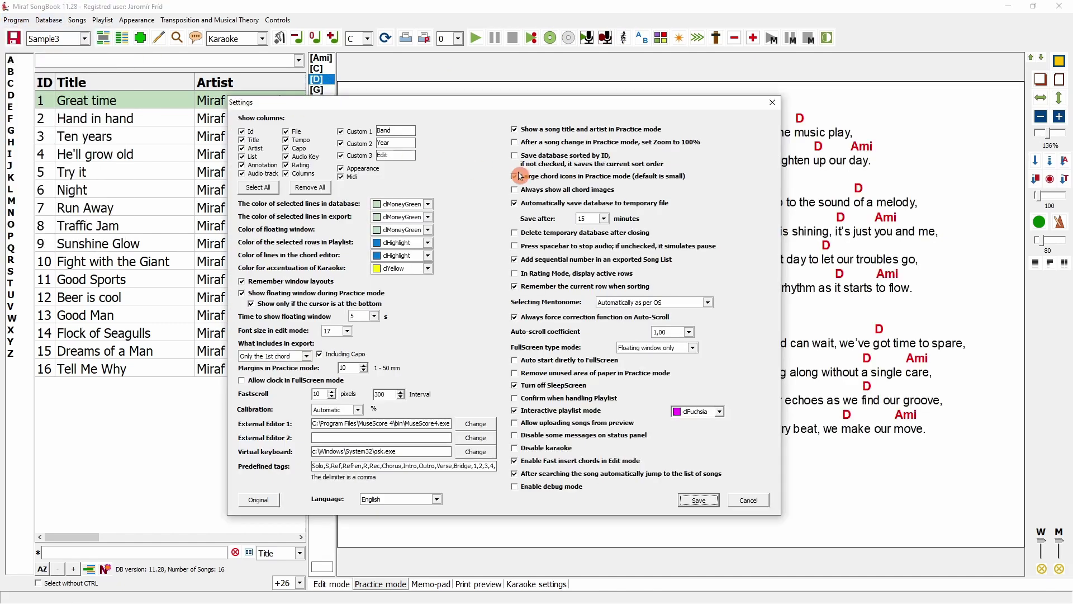
left_click(514, 176)
left_click(695, 500)
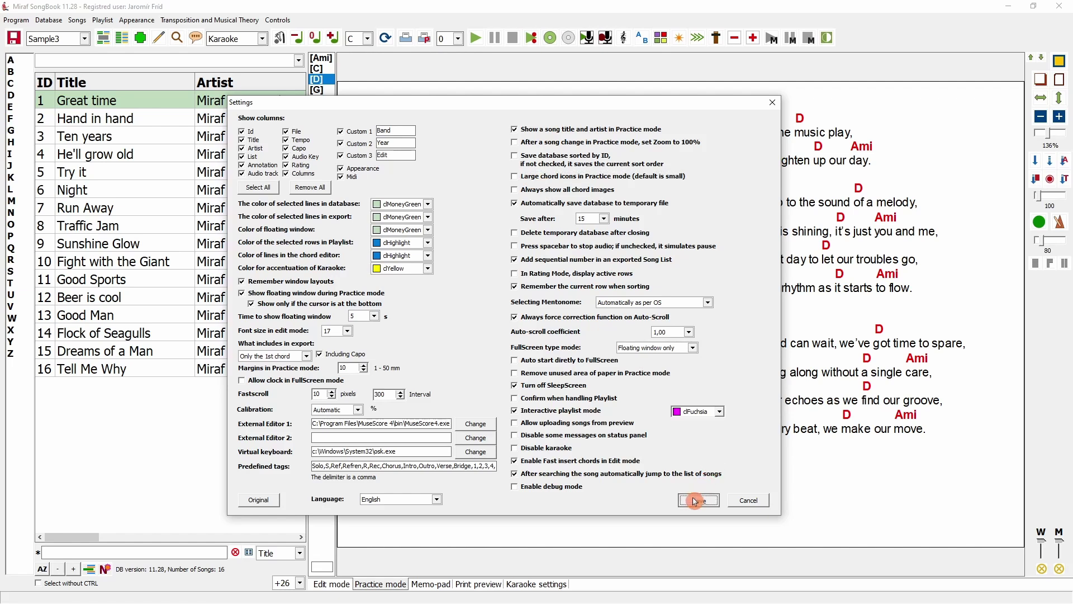
left_click(320, 90)
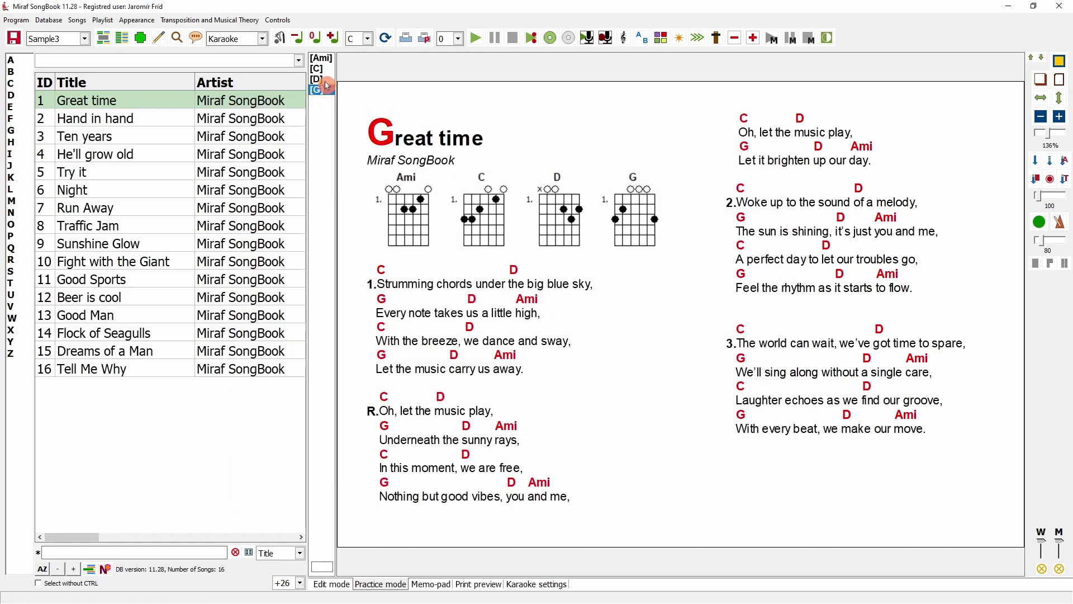
- Reopen the program settings and examine the available intervals for automatically saving the database, keeping 15 minutes
left_click(18, 20)
left_click(45, 38)
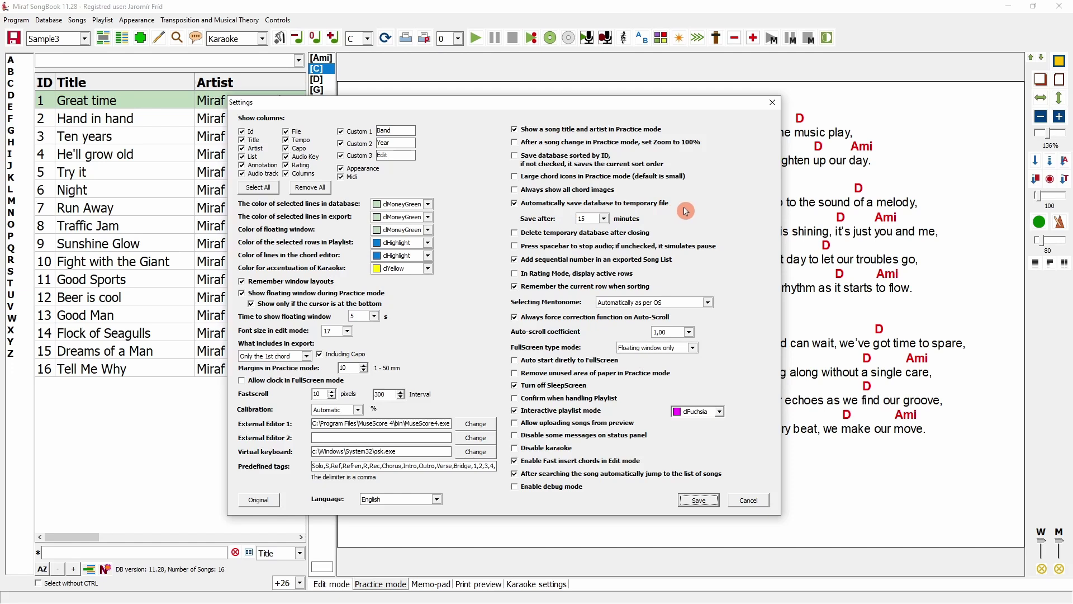
left_click(604, 218)
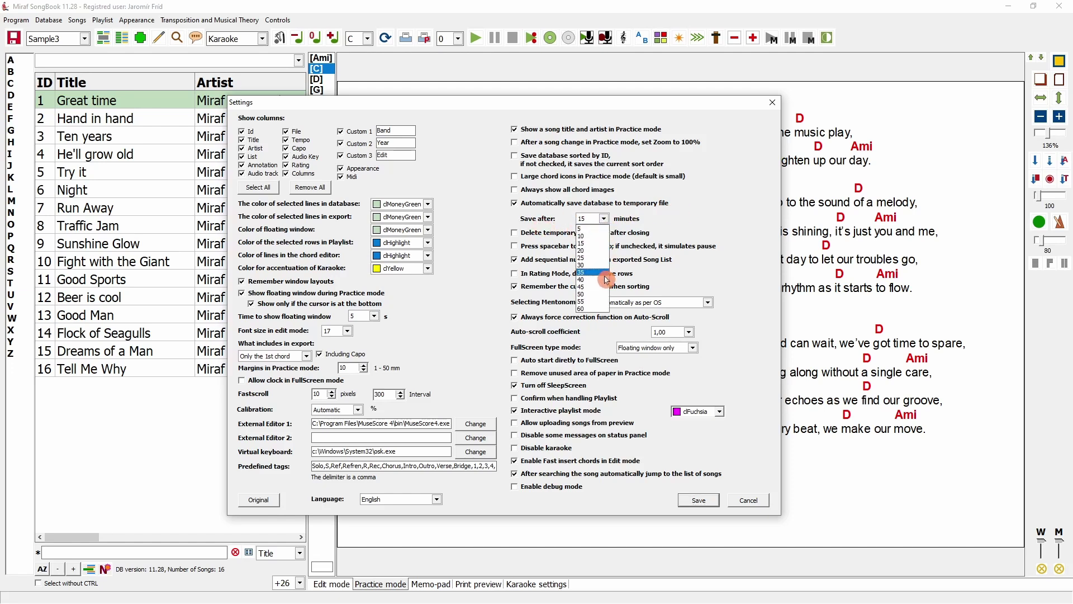
left_click(670, 223)
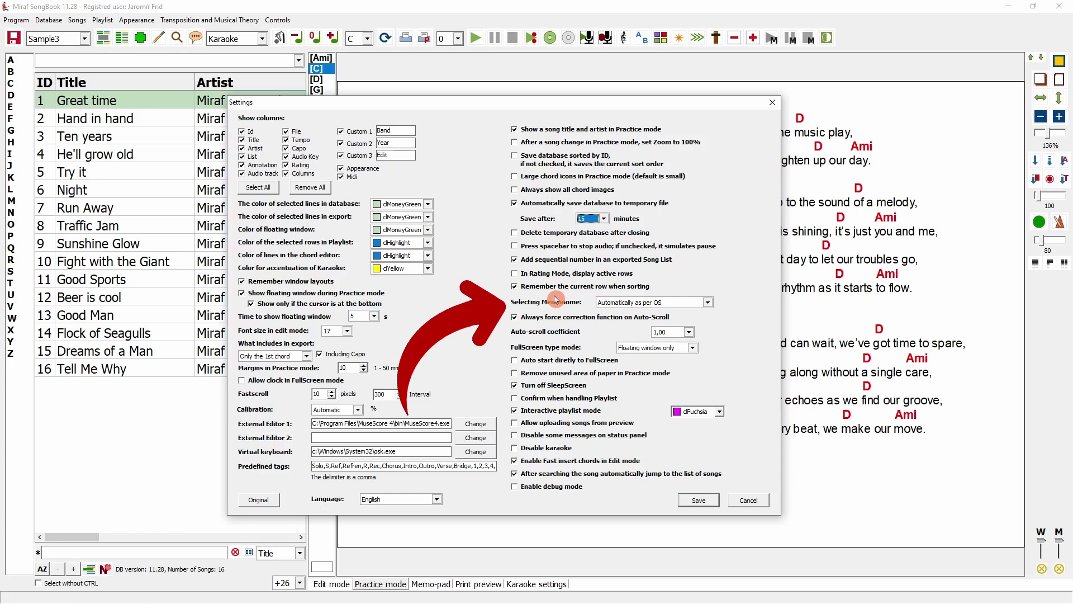
- Examine the metronome and FullScreen type choices without changing them, and leave the settings without saving
left_click(710, 304)
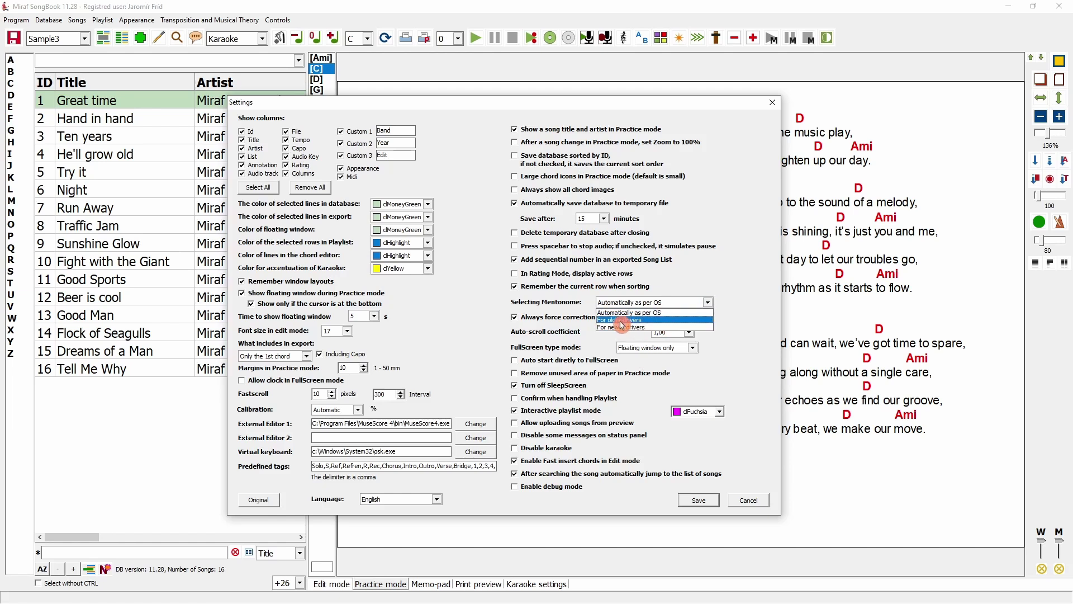
left_click(679, 313)
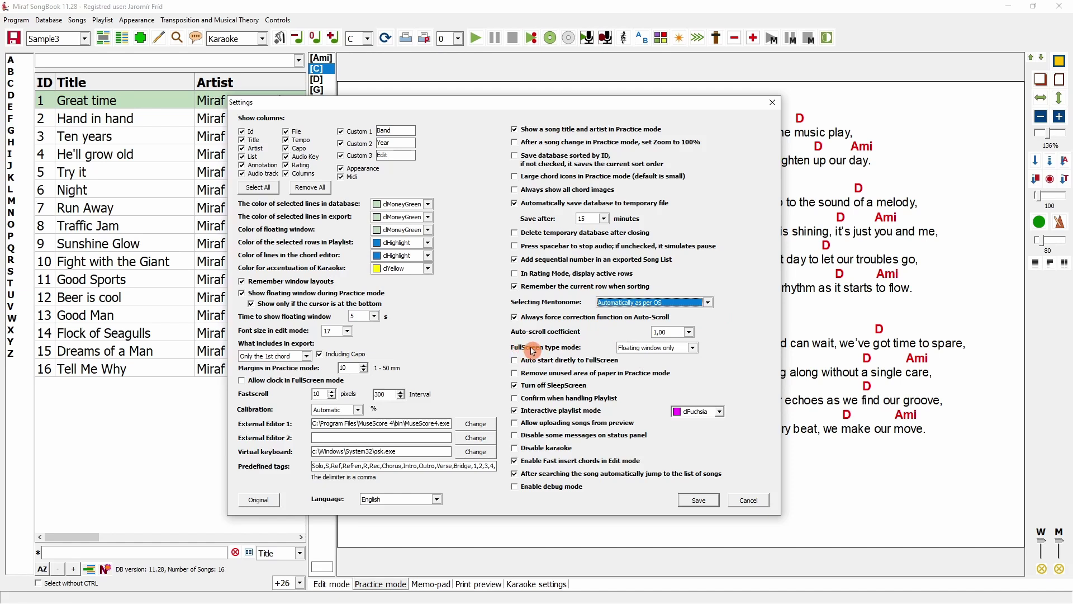
left_click(694, 349)
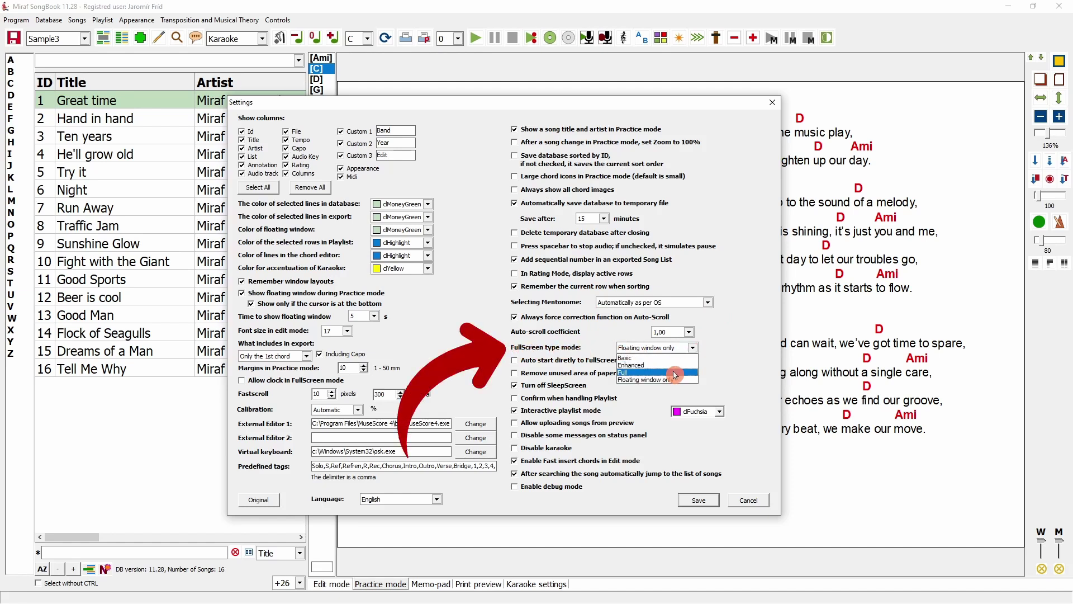
left_click(721, 349)
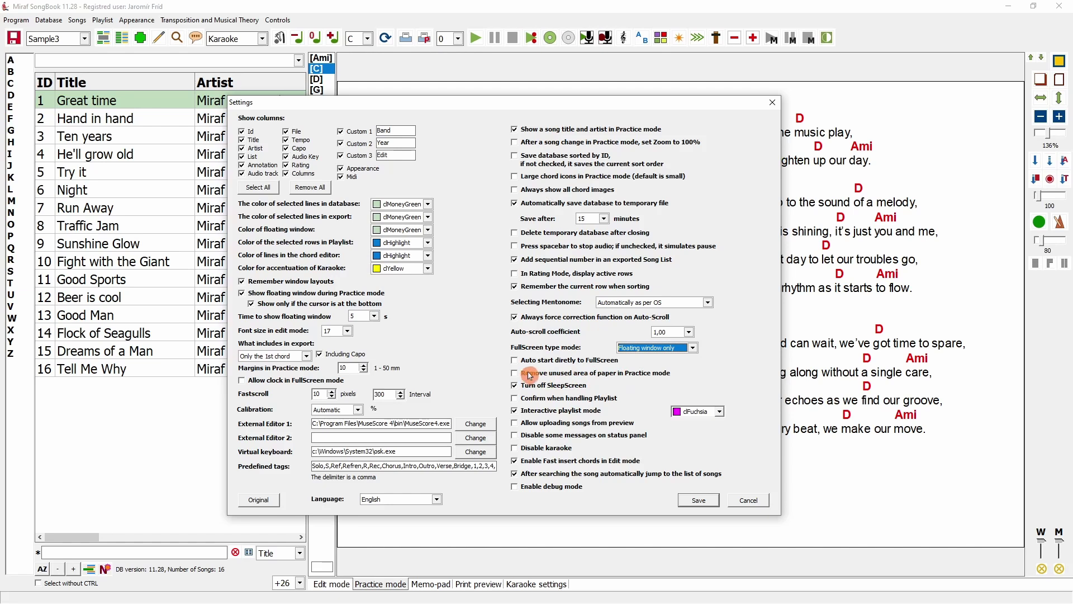
left_click(747, 501)
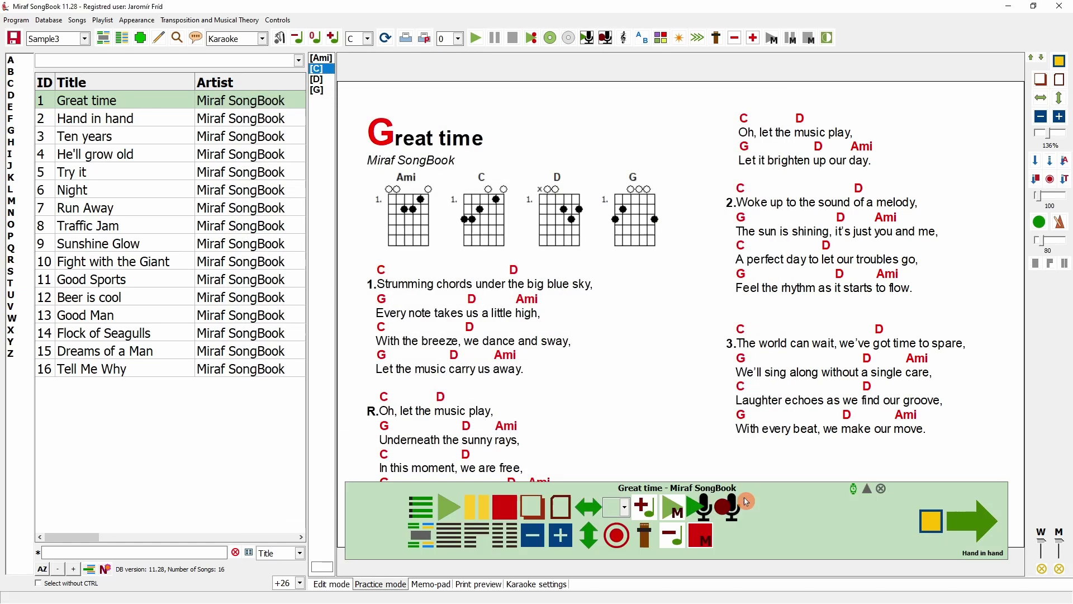
- Try out removing the unused area of paper in Practice mode on the song Great time, saving the settings
left_click(894, 240)
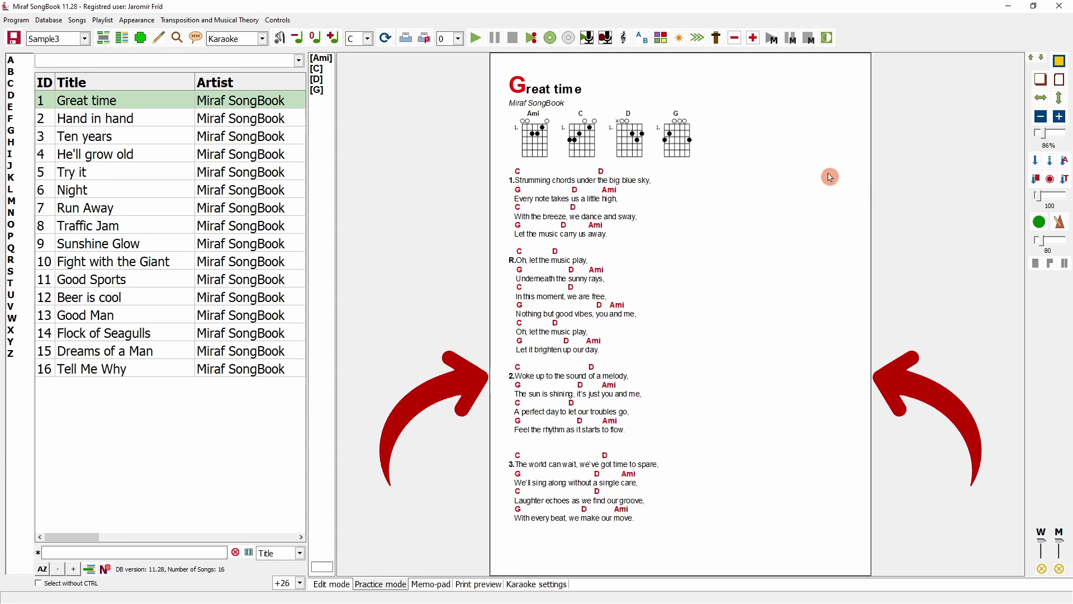
left_click(17, 21)
left_click(44, 33)
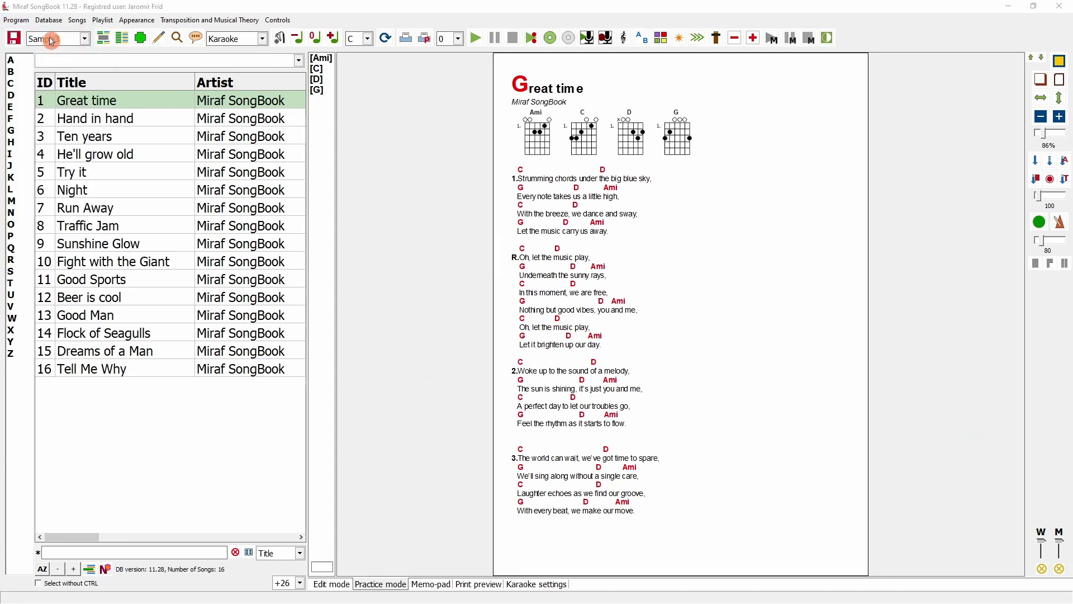
left_click(518, 375)
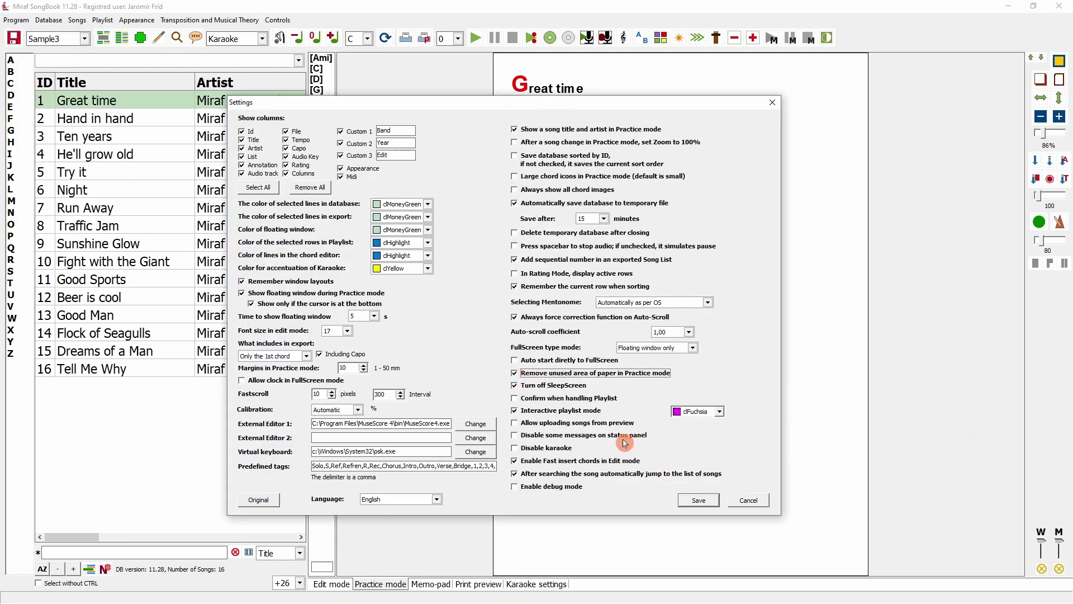
left_click(699, 500)
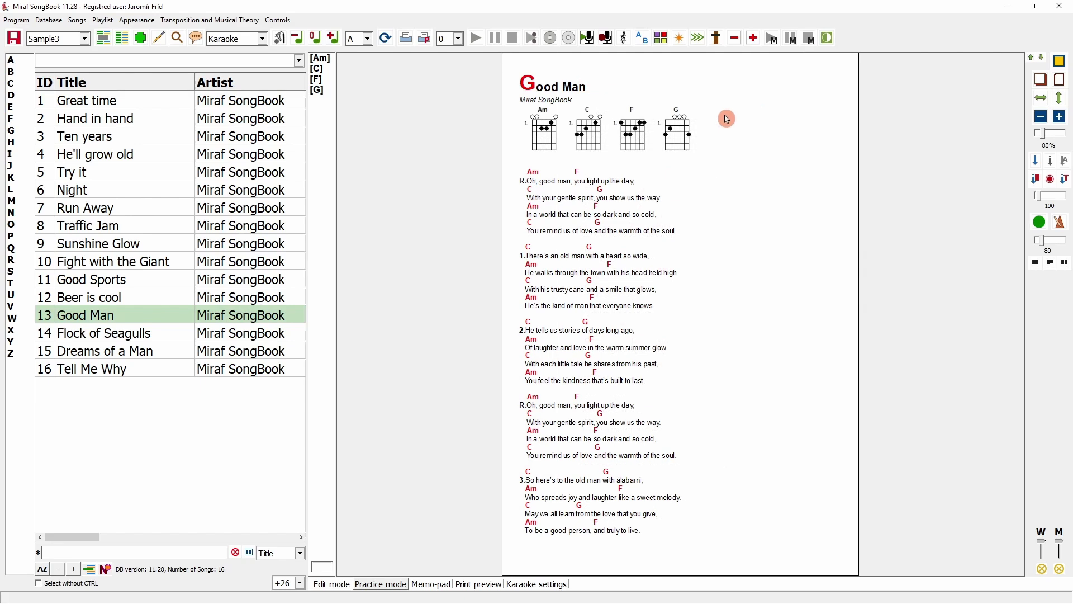
- Enable removal of the unused area of paper in Practice mode with Good Man displayed, and save the settings
left_click(16, 20)
left_click(33, 32)
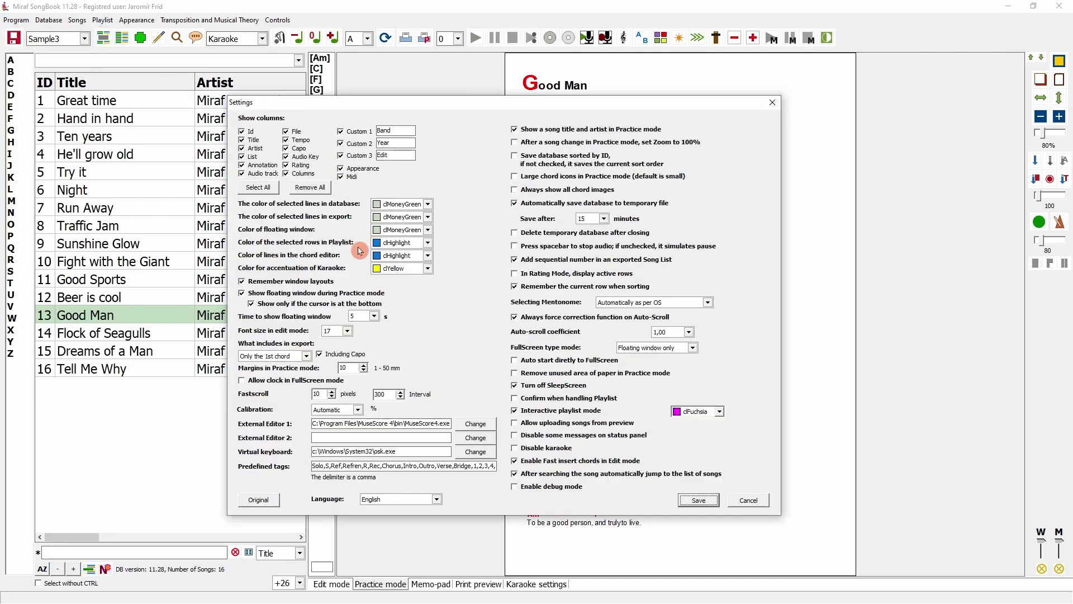
left_click(528, 373)
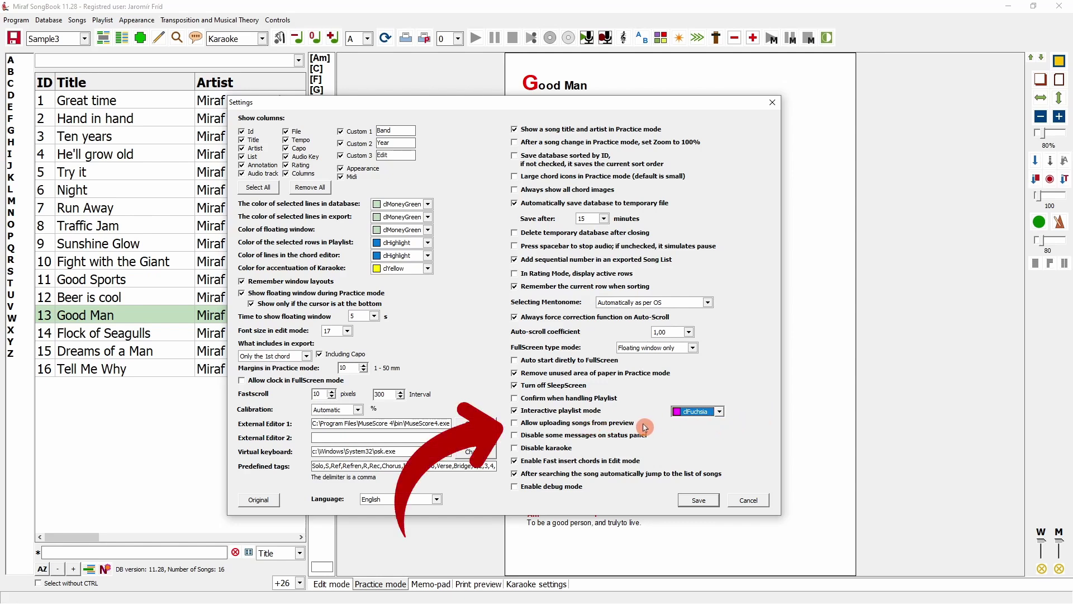
left_click(703, 501)
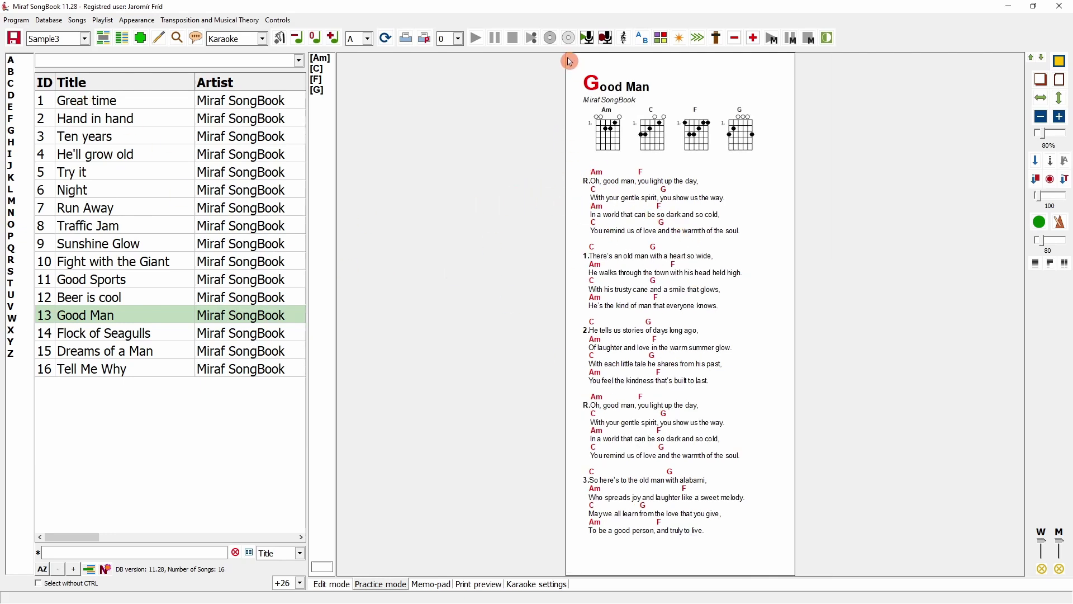
- Check the text of Good Man in Edit mode and return to its Practice mode sheet
mouse_move(604, 555)
left_click(331, 584)
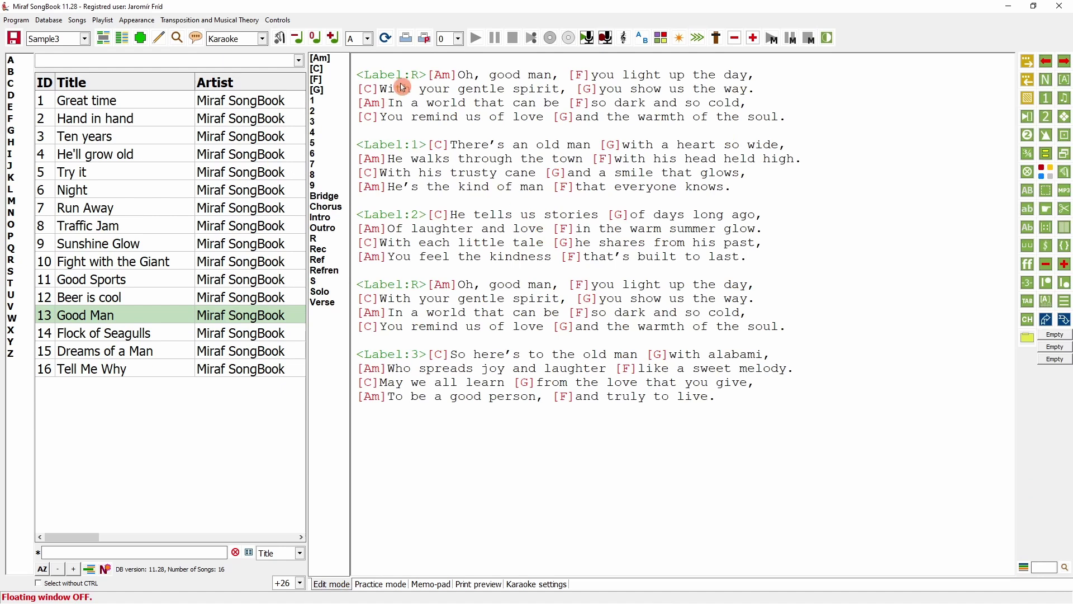
left_click(380, 584)
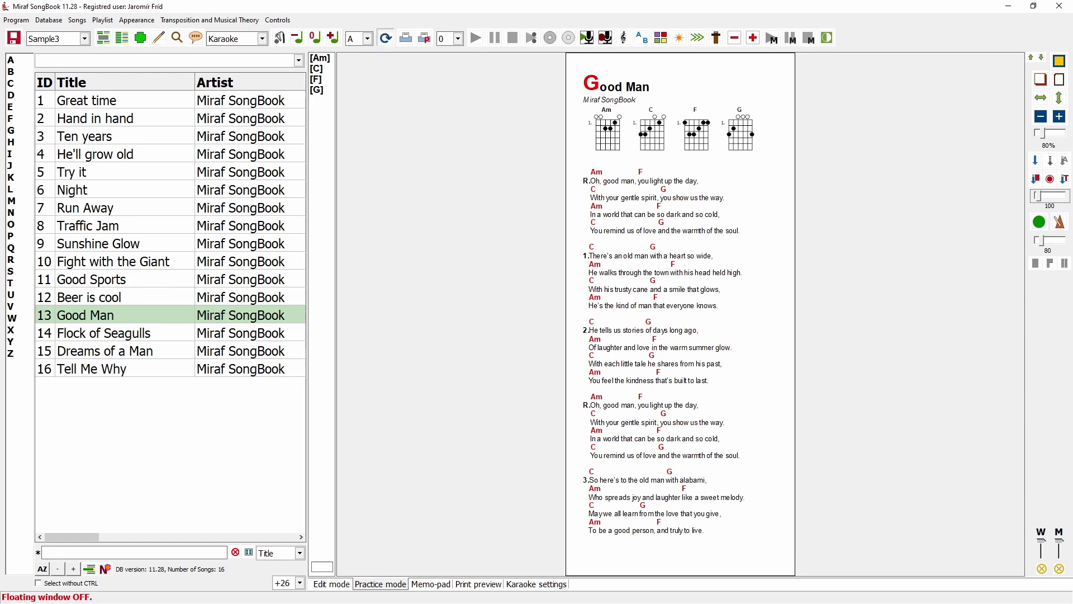
left_click(742, 311)
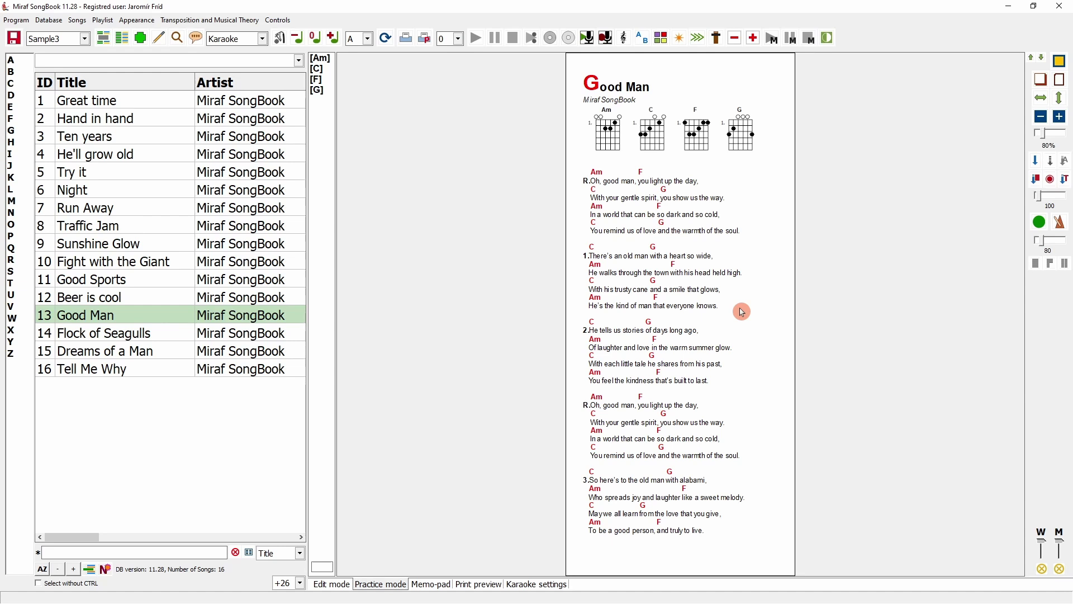
- Allow uploading songs from preview in the program settings and save them
left_click(16, 20)
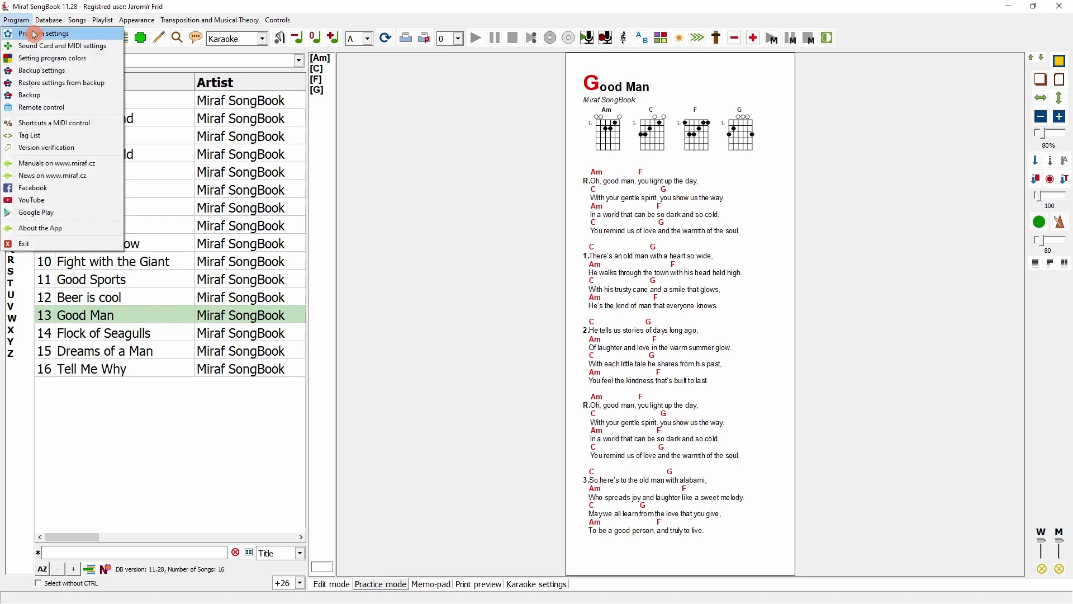
left_click(89, 105)
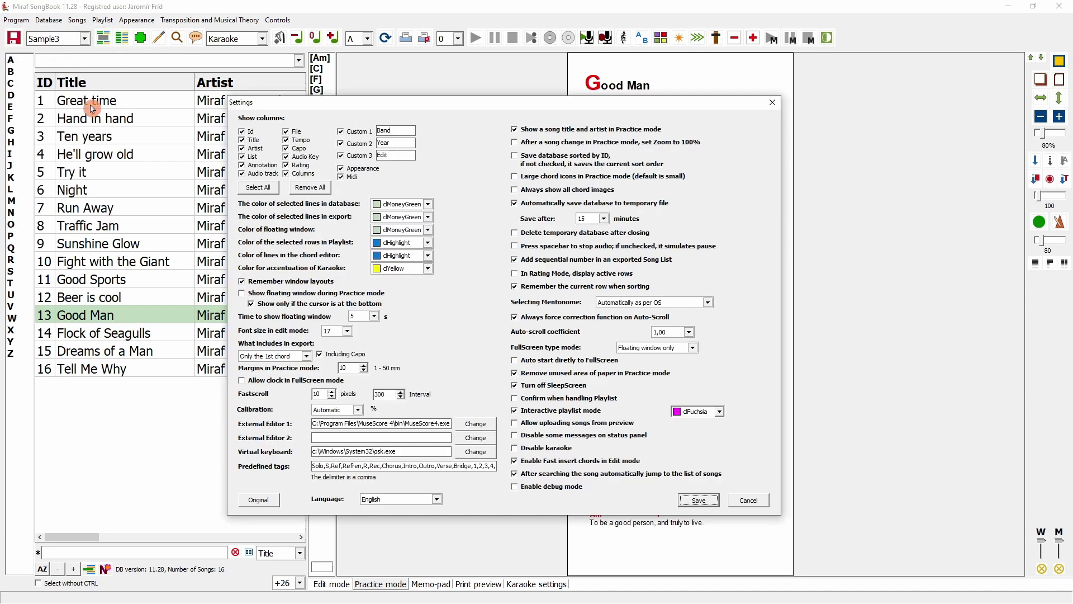
left_click(540, 425)
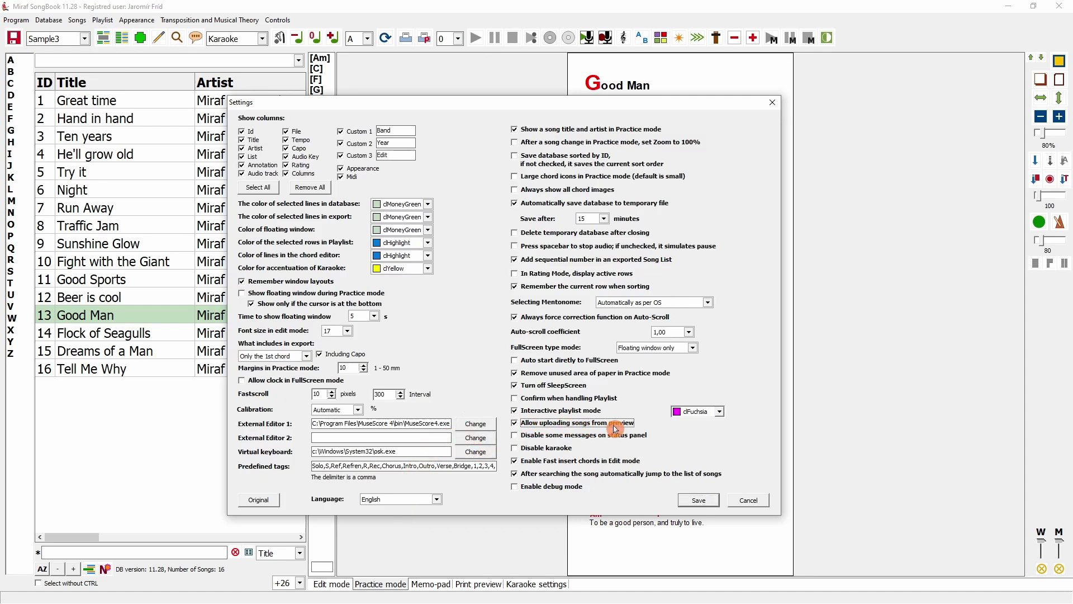
left_click(698, 500)
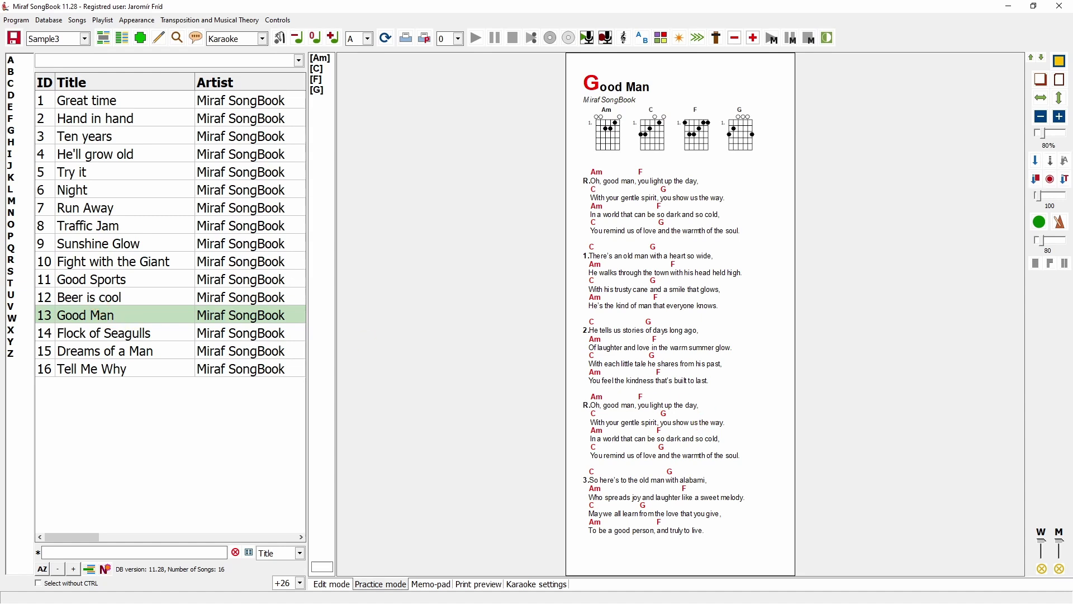
- Switch between the songs Beer is cool and Good Man to compare how they load from their previews
left_click(100, 300)
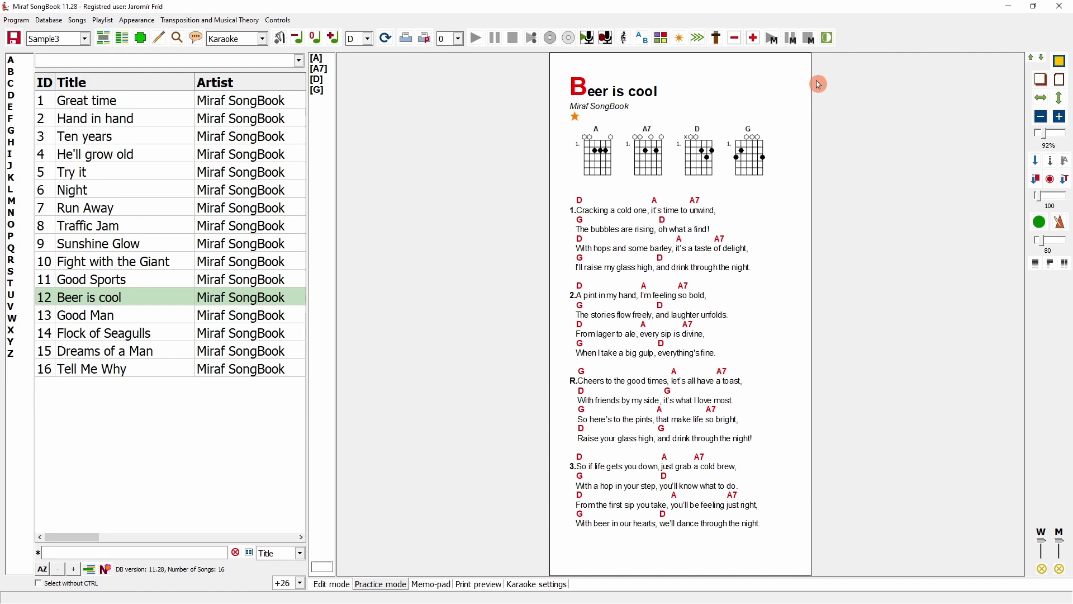
left_click(98, 316)
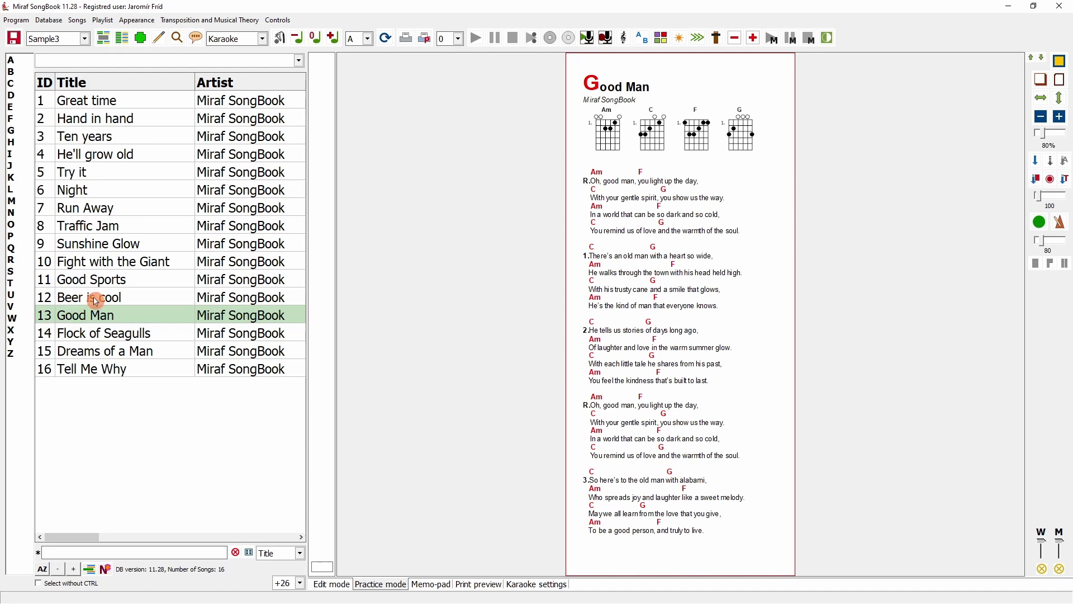
left_click(112, 301)
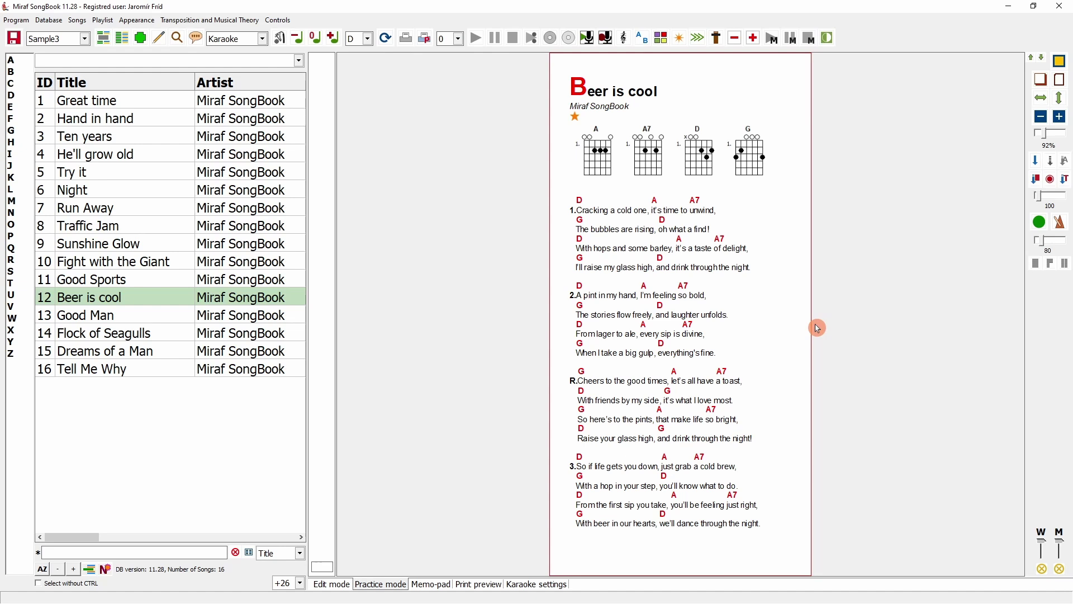
- Look at Beer is cool in Print preview and Karaoke settings, and return to Practice mode
left_click(472, 585)
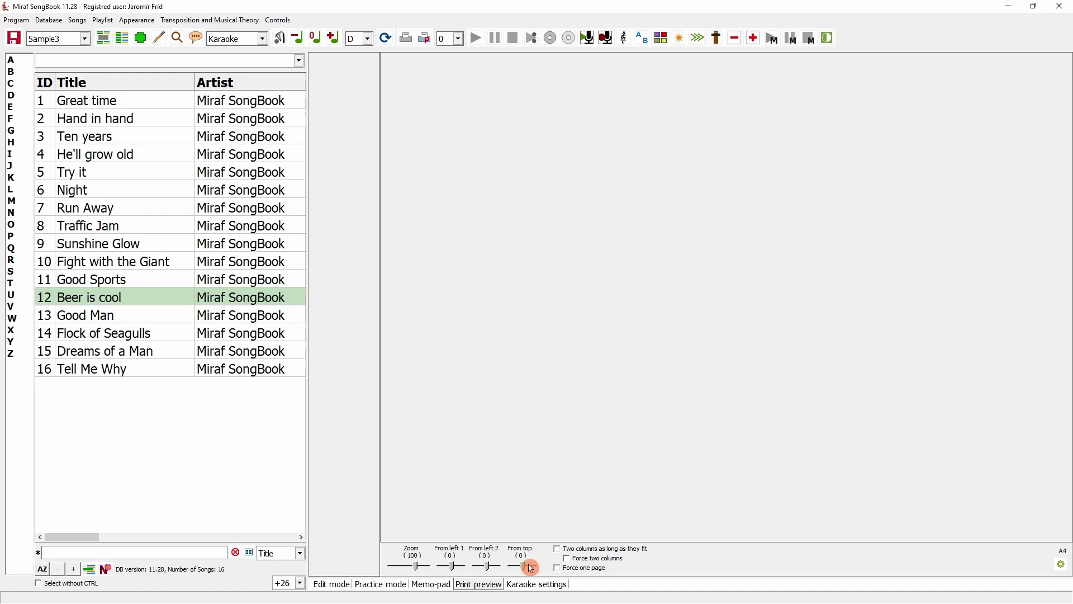
left_click(529, 585)
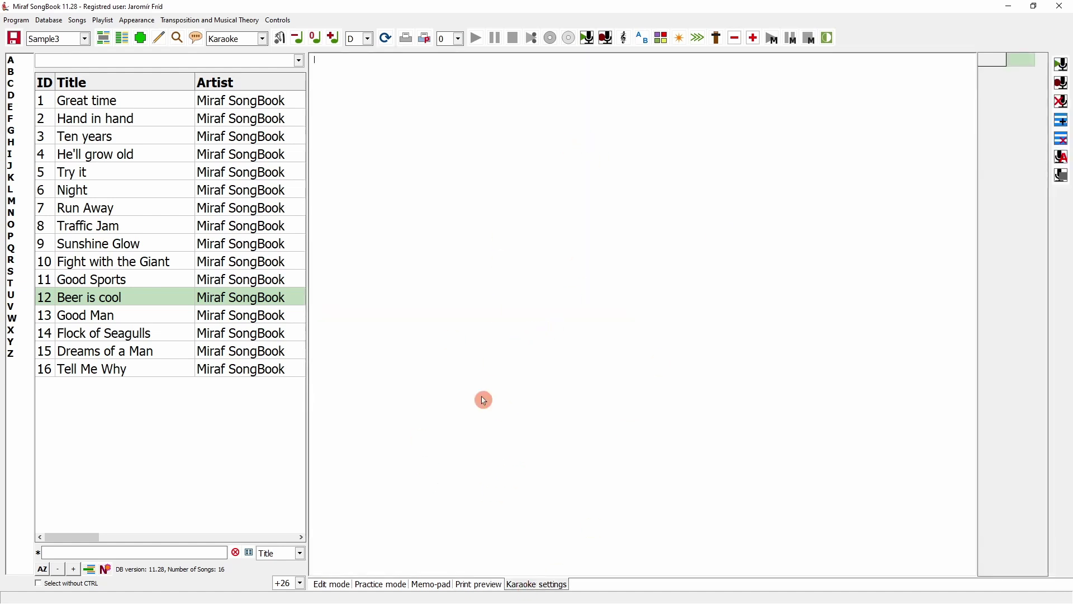
left_click(379, 586)
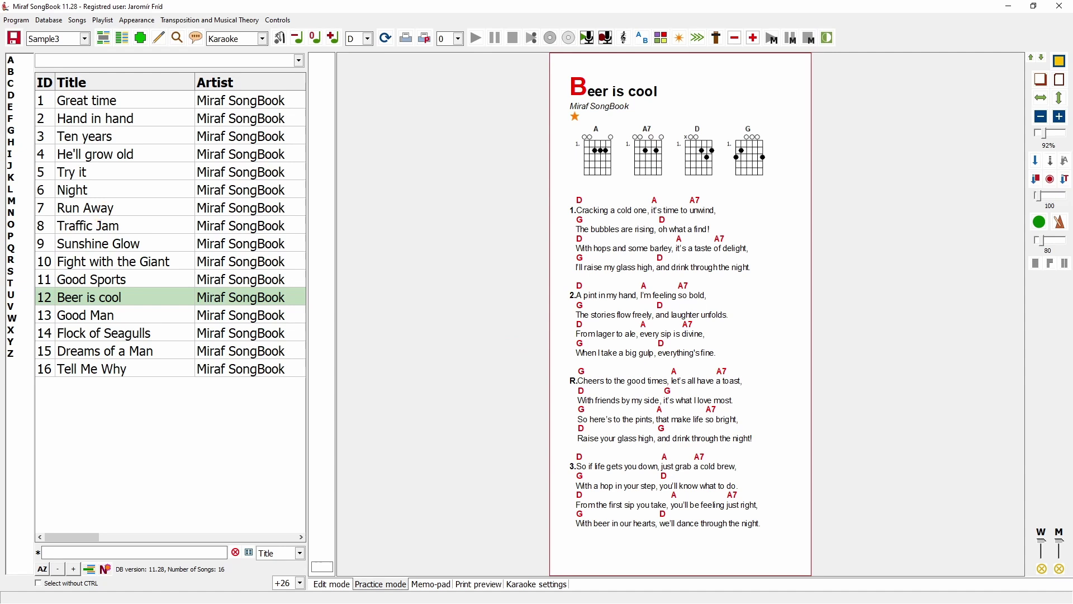
- Quickly load fast previews for the whole Sample3 database
left_click(98, 213)
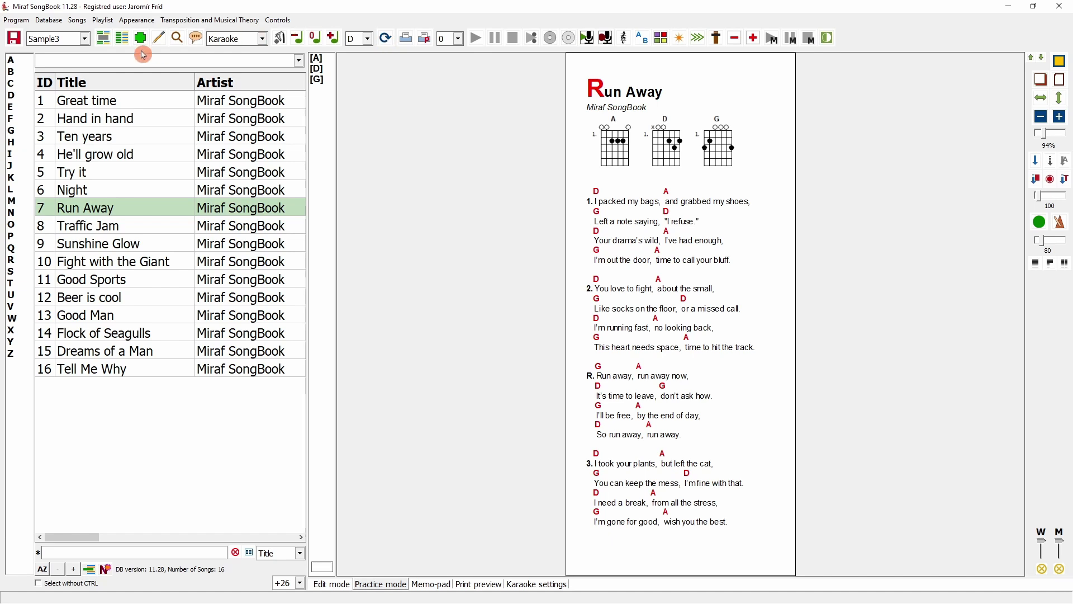
left_click(52, 25)
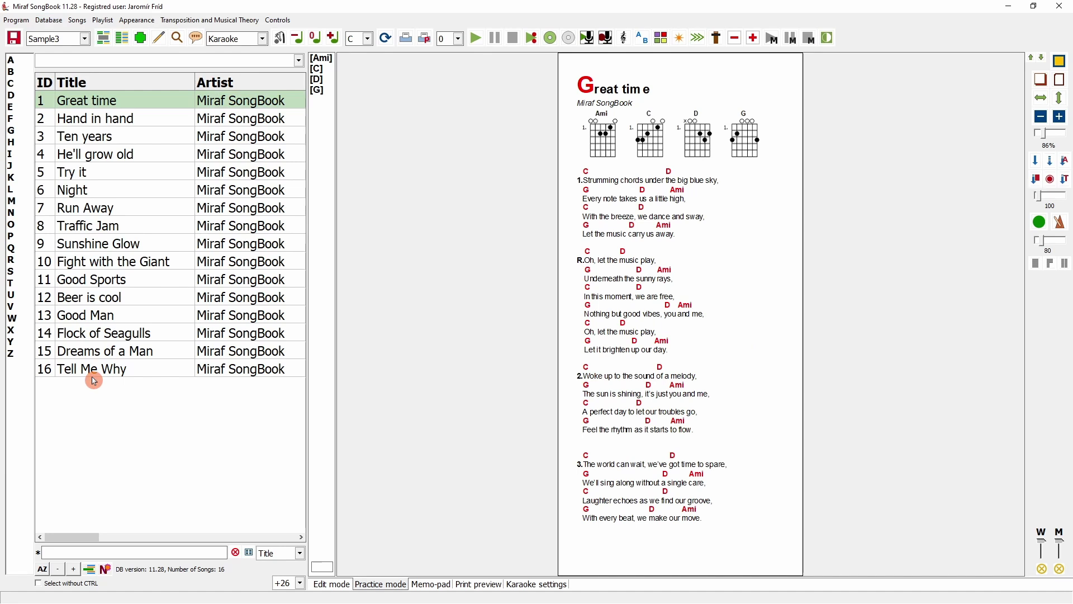
left_click(52, 21)
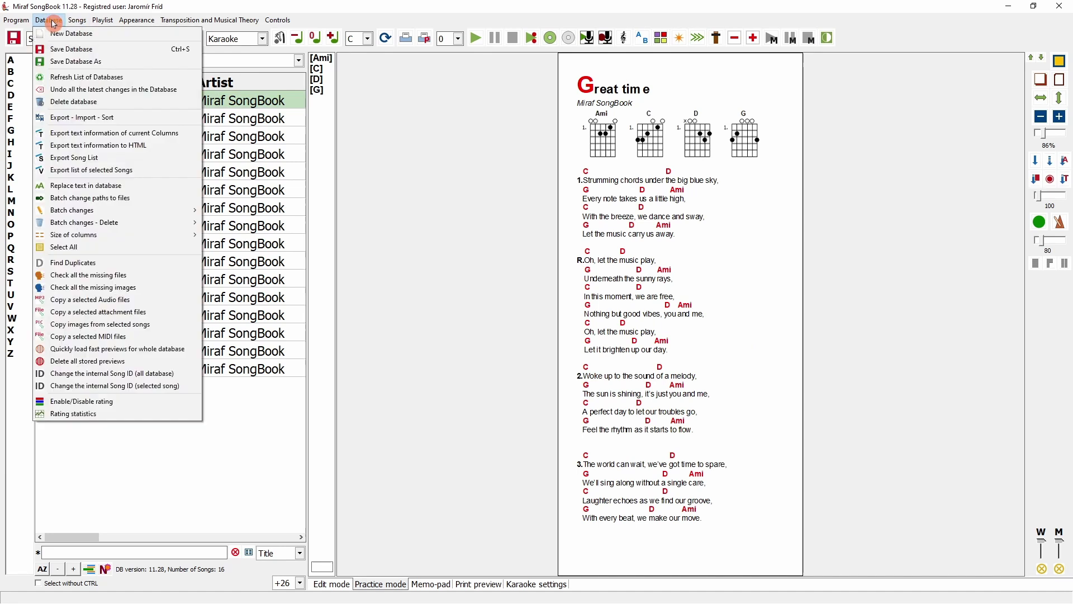
left_click(140, 351)
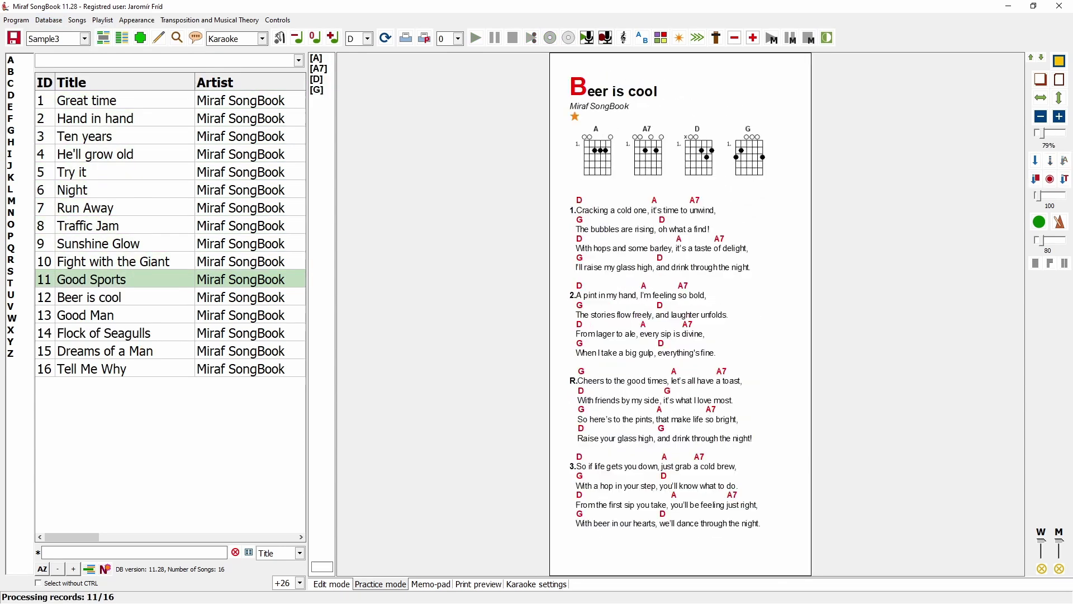
- Browse the songs from He'll grow old to Dreams of a Man to check their stored previews, and locate the command for deleting all previews
left_click(118, 157)
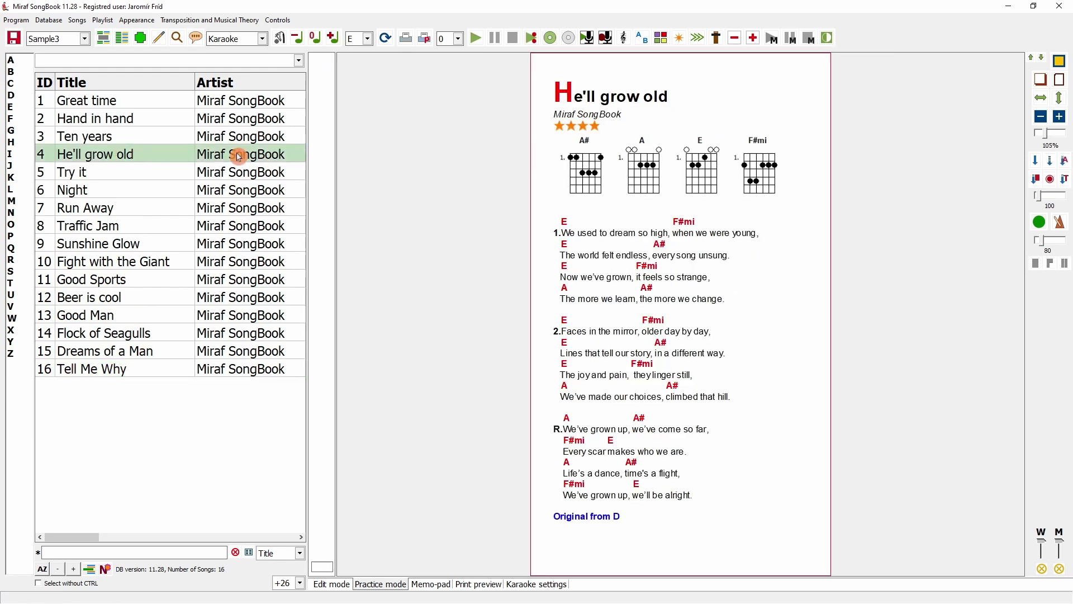
left_click_drag(112, 210, 106, 351)
left_click(50, 21)
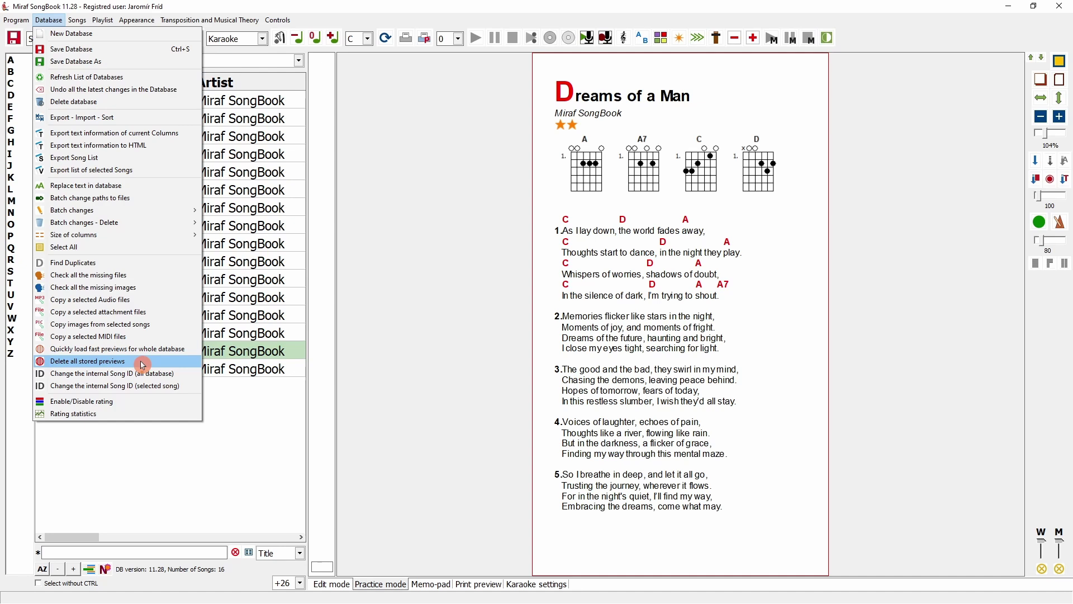
- Disallow uploading songs from preview in the program settings and review the options for disabling status panel messages and karaoke
left_click(16, 20)
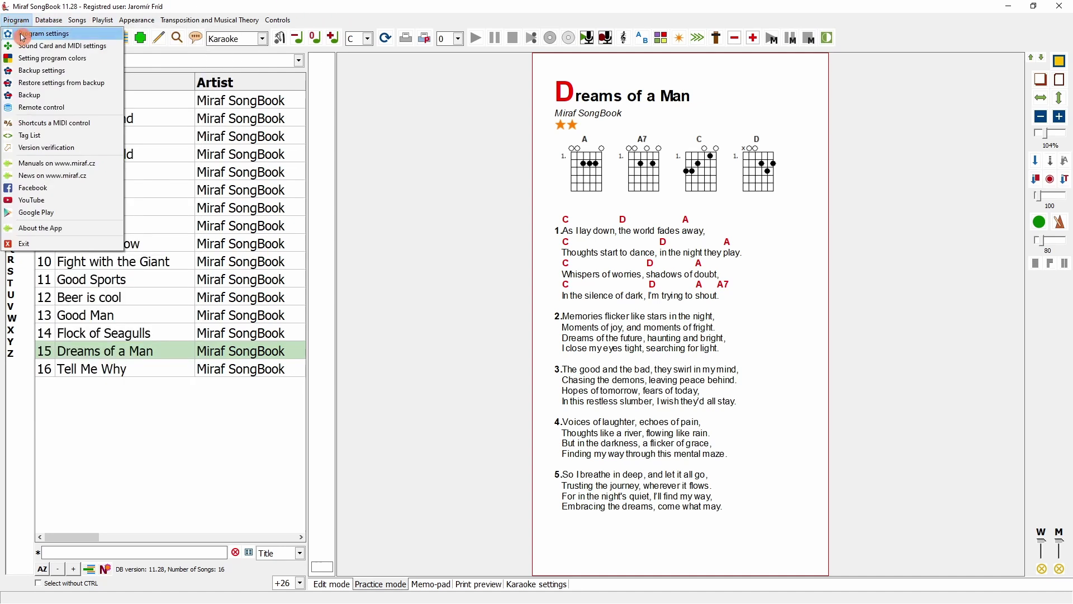
left_click(23, 35)
left_click(541, 424)
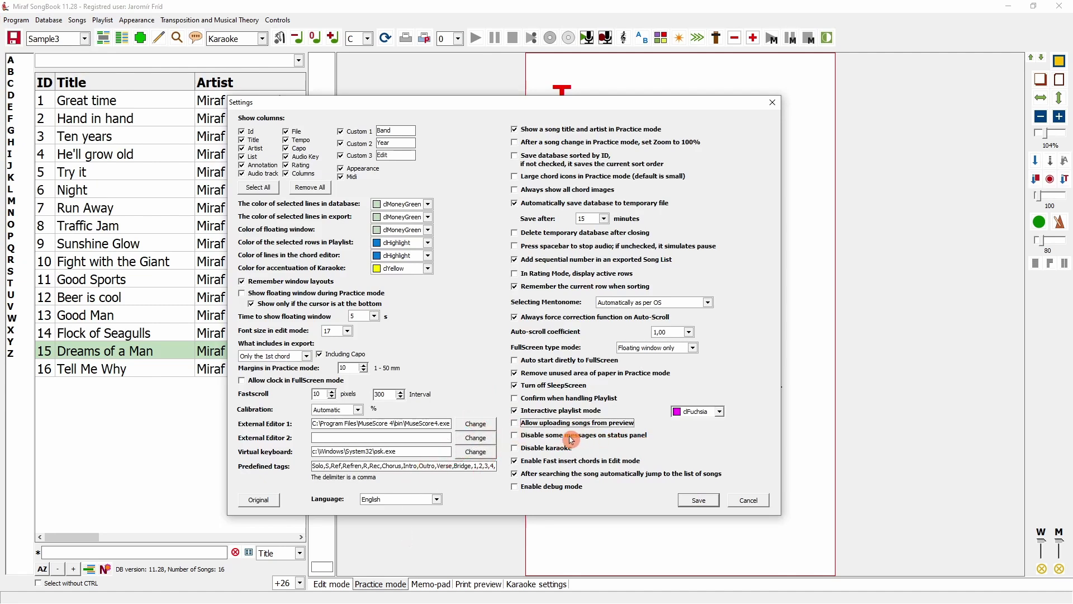
left_click(596, 435)
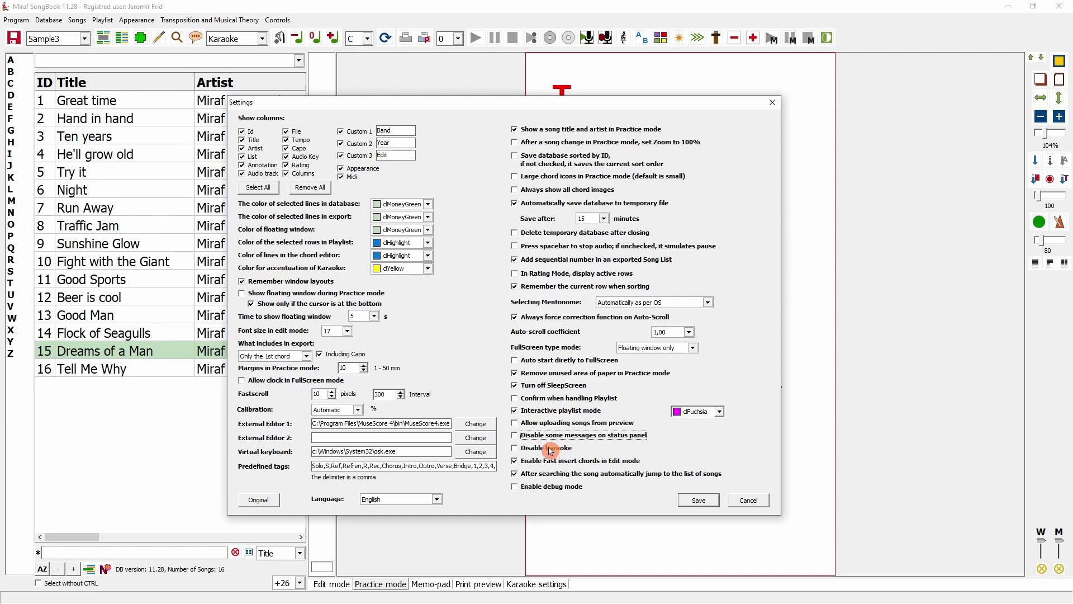
left_click(545, 448)
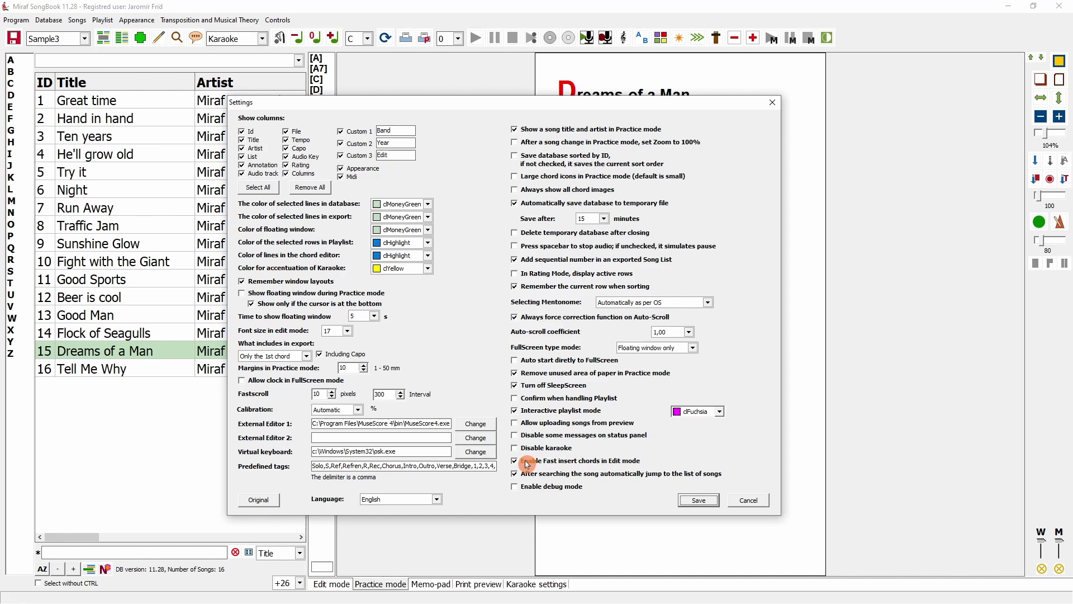
left_click(744, 501)
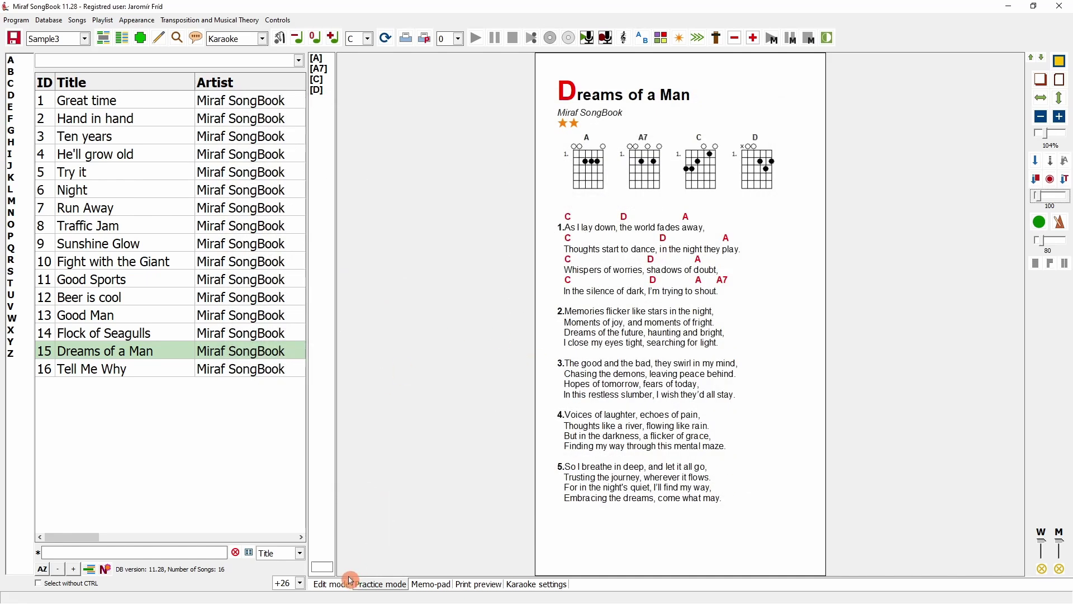
- Show Dreams of a Man in Edit mode, turn off Fast insert chords in Edit mode in the program settings, and save
left_click(350, 582)
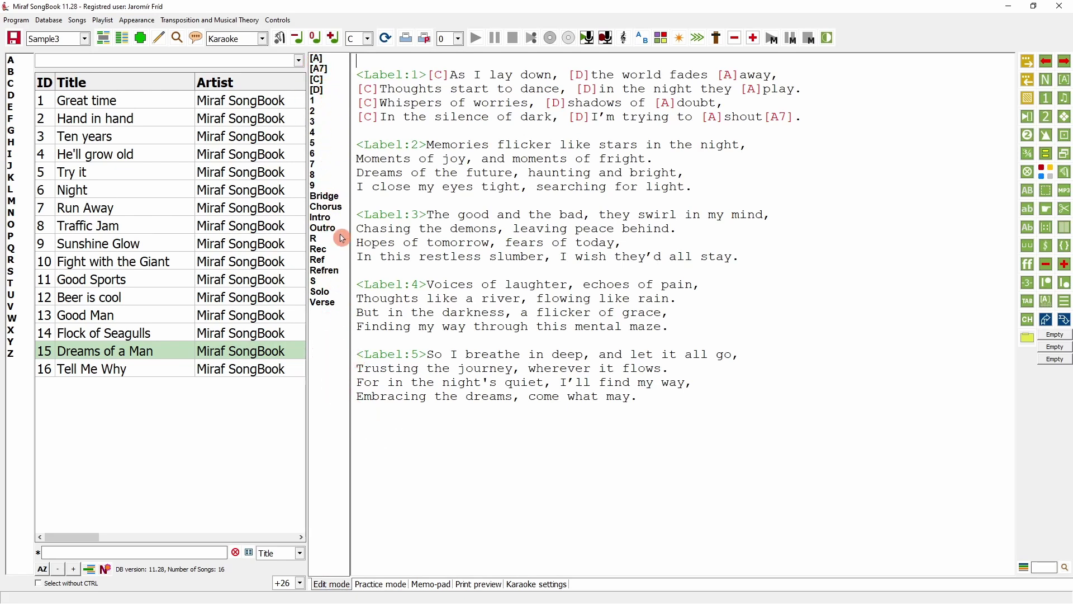
left_click(18, 22)
left_click(35, 70)
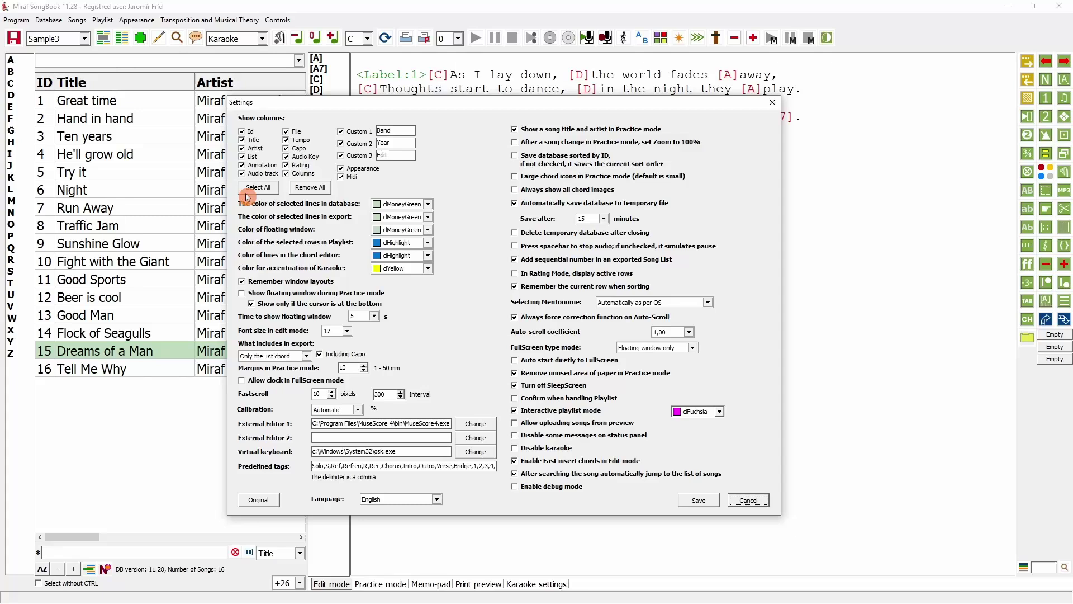
left_click(523, 461)
left_click(699, 503)
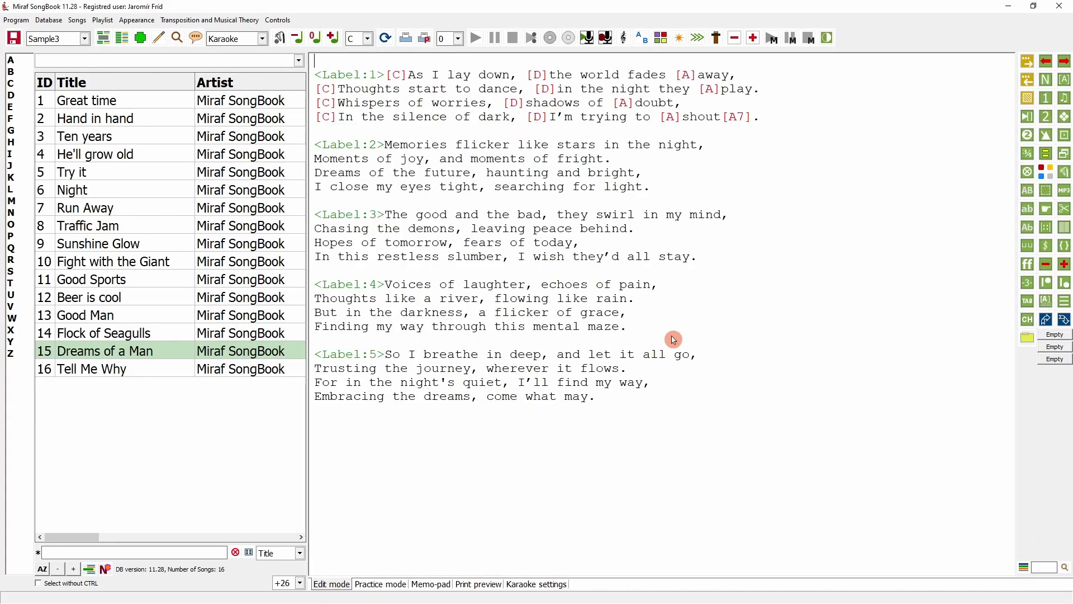
- Enable Fast insert chords in Edit mode in the program settings, save, and return to the song's Edit mode
left_click(16, 20)
left_click(35, 70)
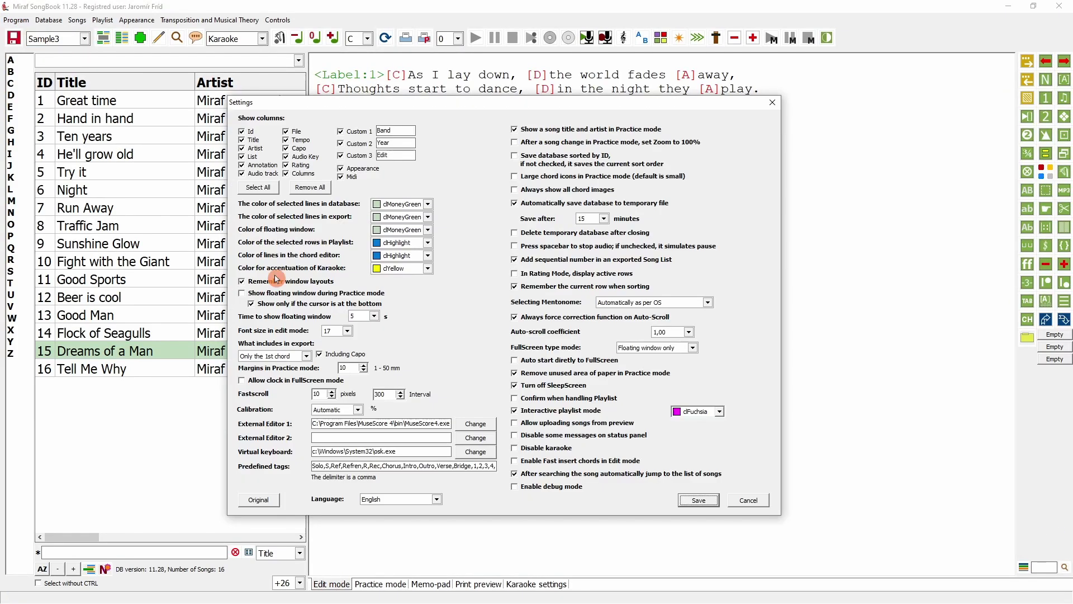
left_click(699, 500)
left_click(329, 584)
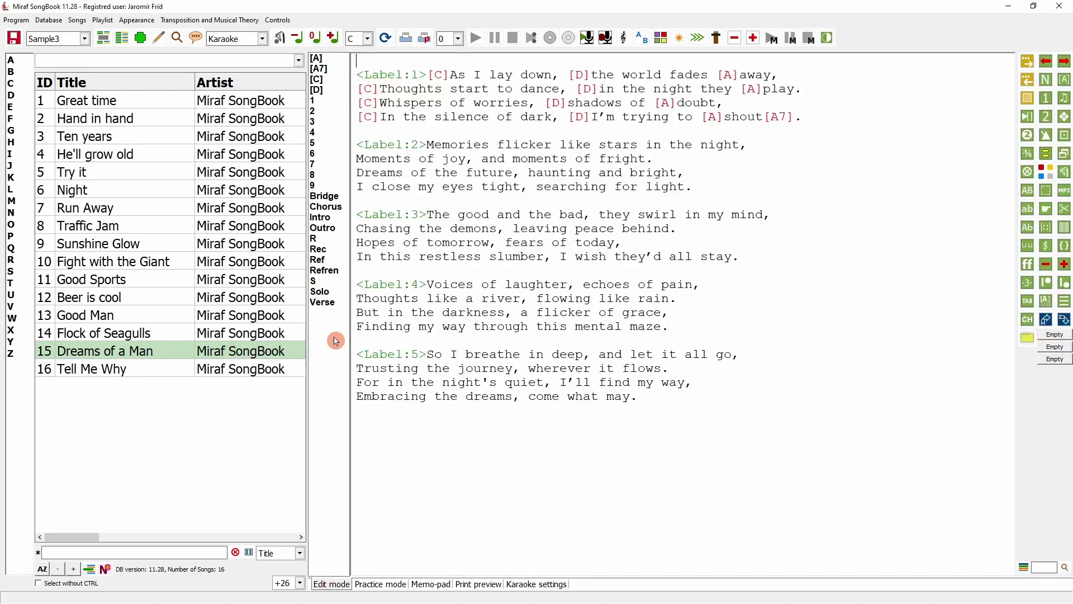
- Review the setting for automatically jumping to the list of songs after a search, and save the settings
left_click(16, 20)
left_click(35, 70)
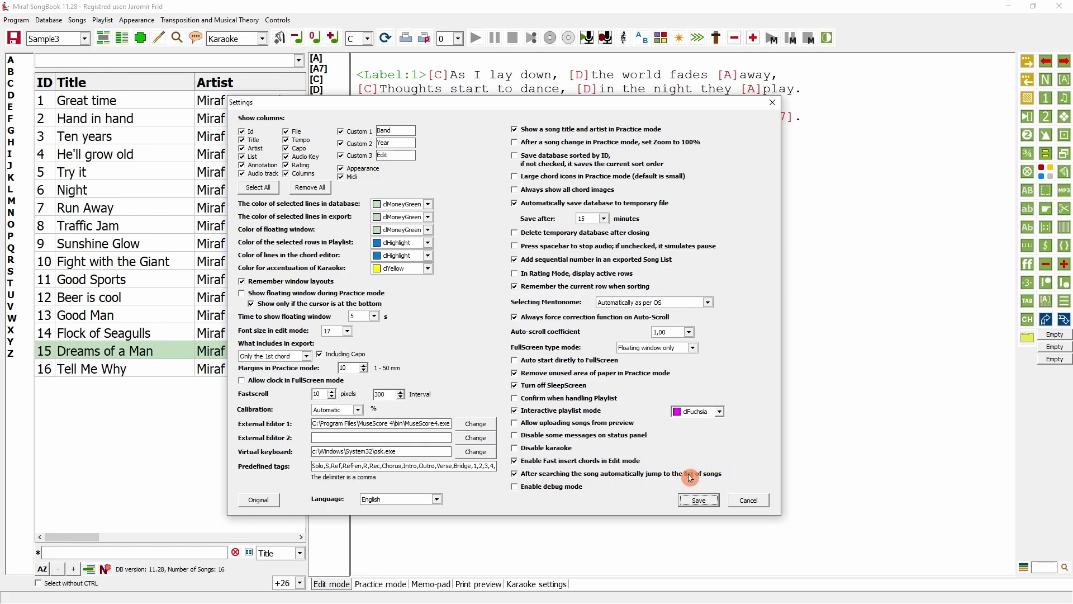
left_click(699, 499)
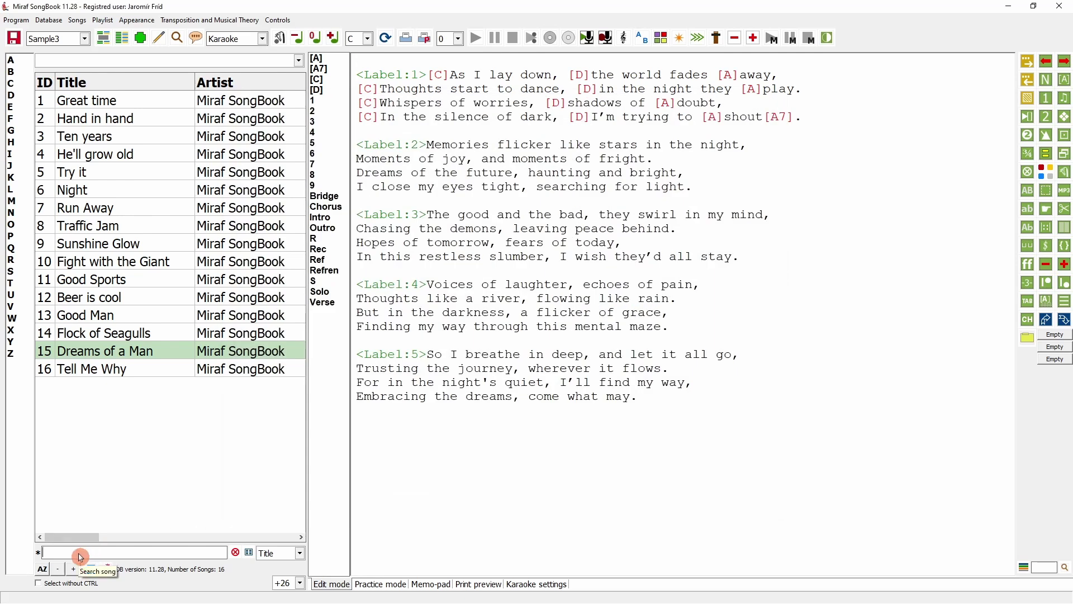
- Search the song titles for "goo" and move through the found songs to Good Man
left_click(81, 554)
type("goo")
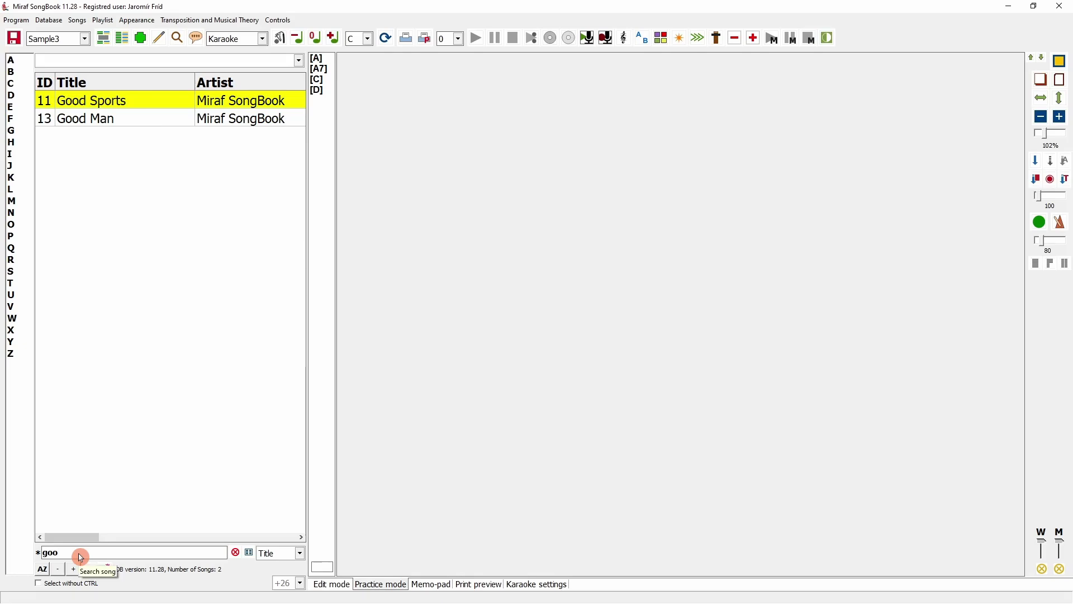
key("BackSpace")
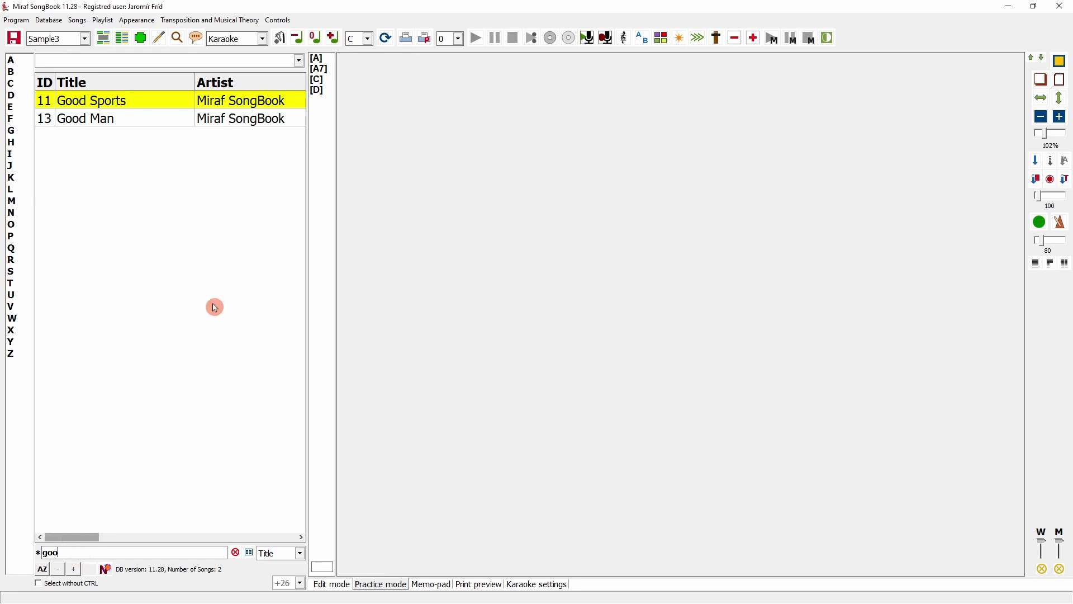
type("o")
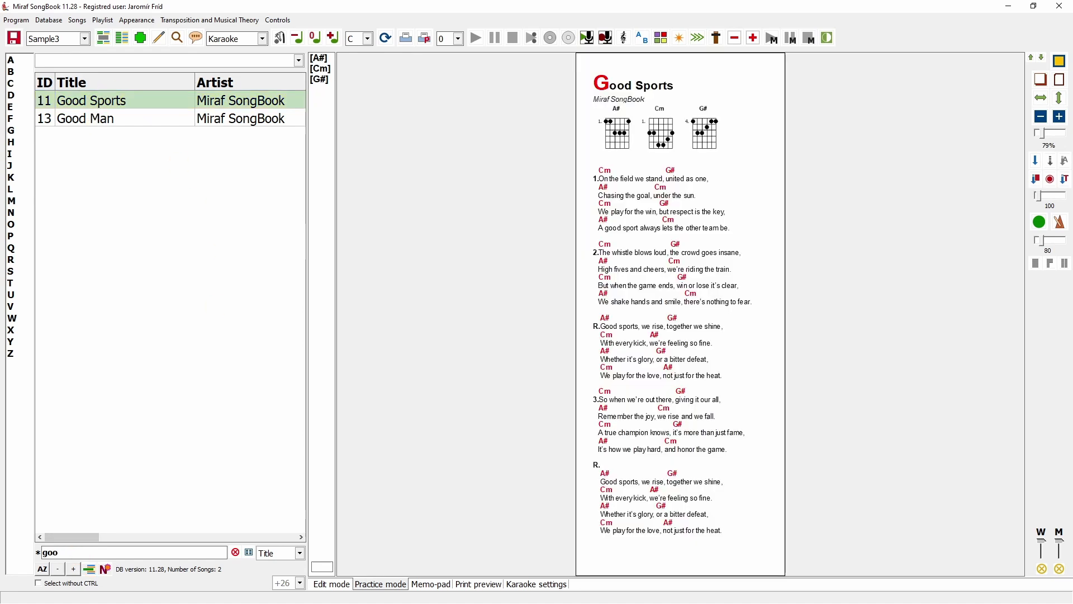
left_click(85, 556)
left_click(84, 557)
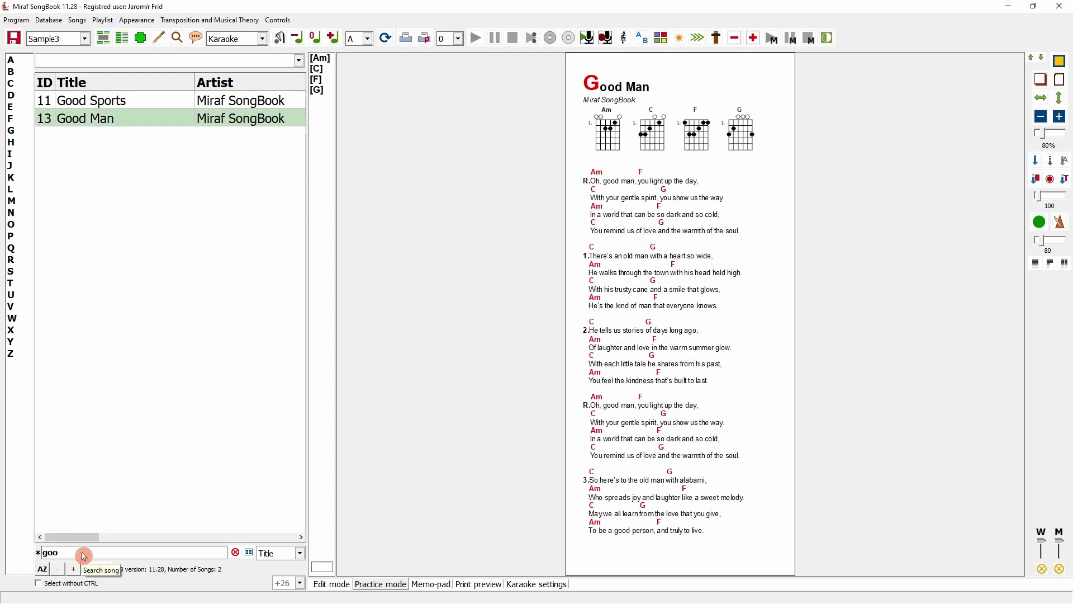
- Turn off automatically jumping to the list of songs after searching, save the settings, and return to the song search
left_click(17, 21)
left_click(20, 34)
left_click(530, 474)
left_click(707, 503)
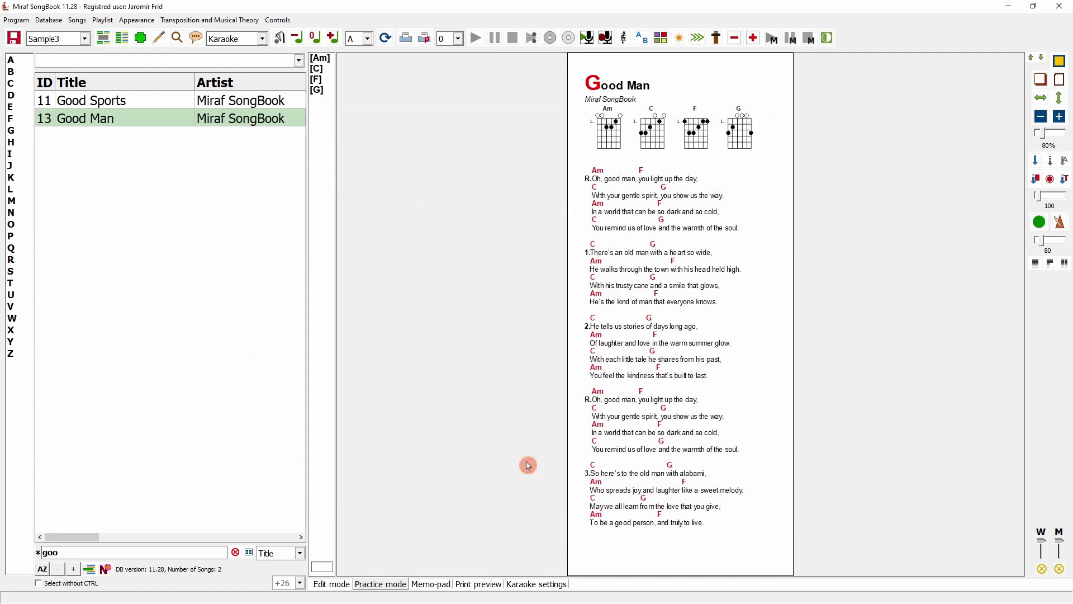
left_click(68, 551)
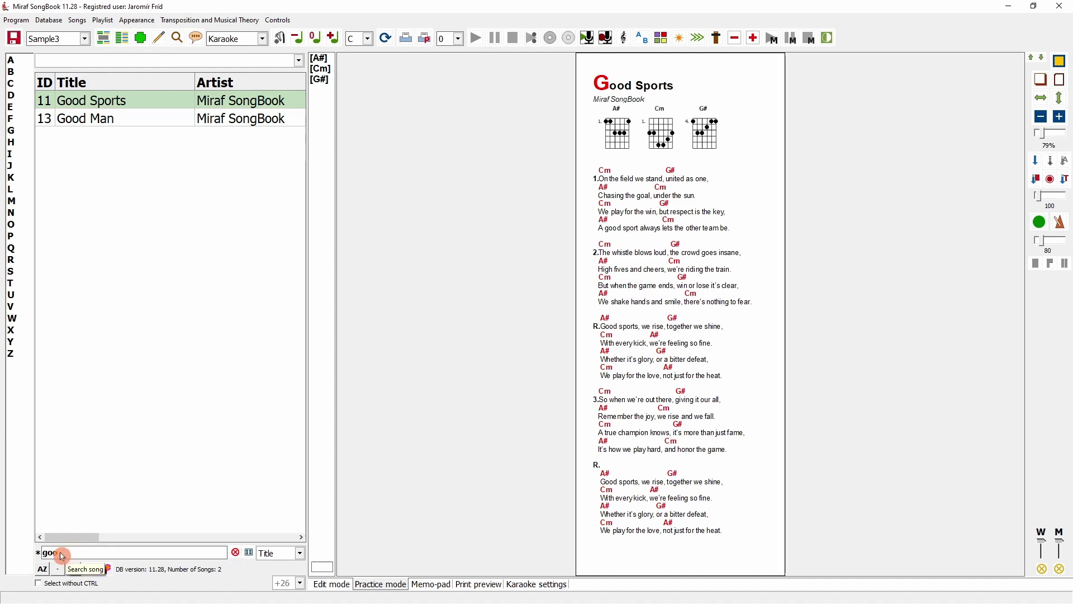
- Enable automatically jumping to the list of songs after searching, save the settings, and clear the song search
left_click(17, 22)
left_click(42, 34)
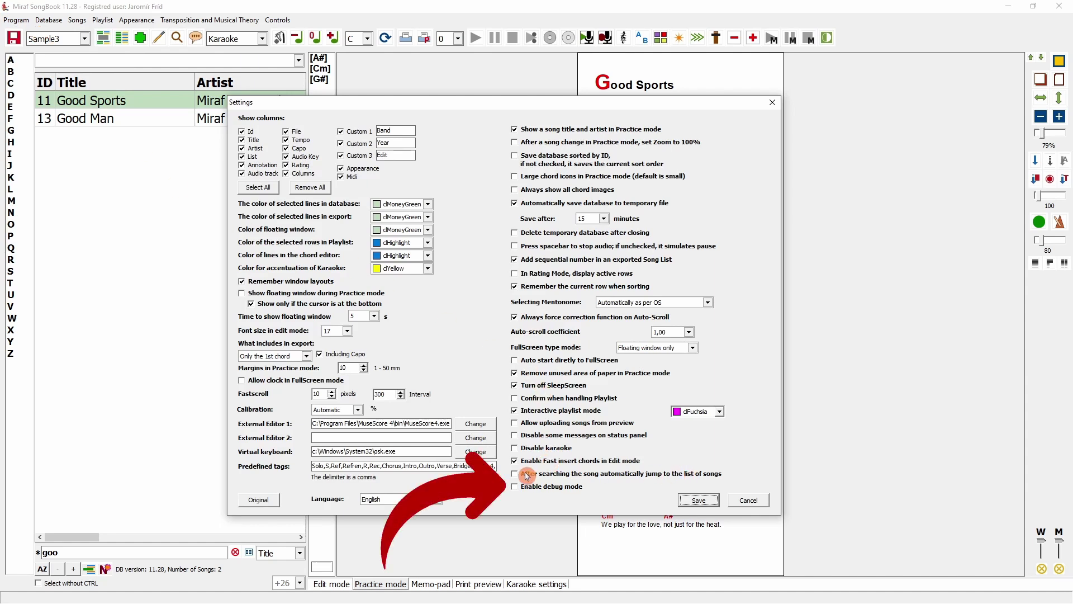
left_click(550, 474)
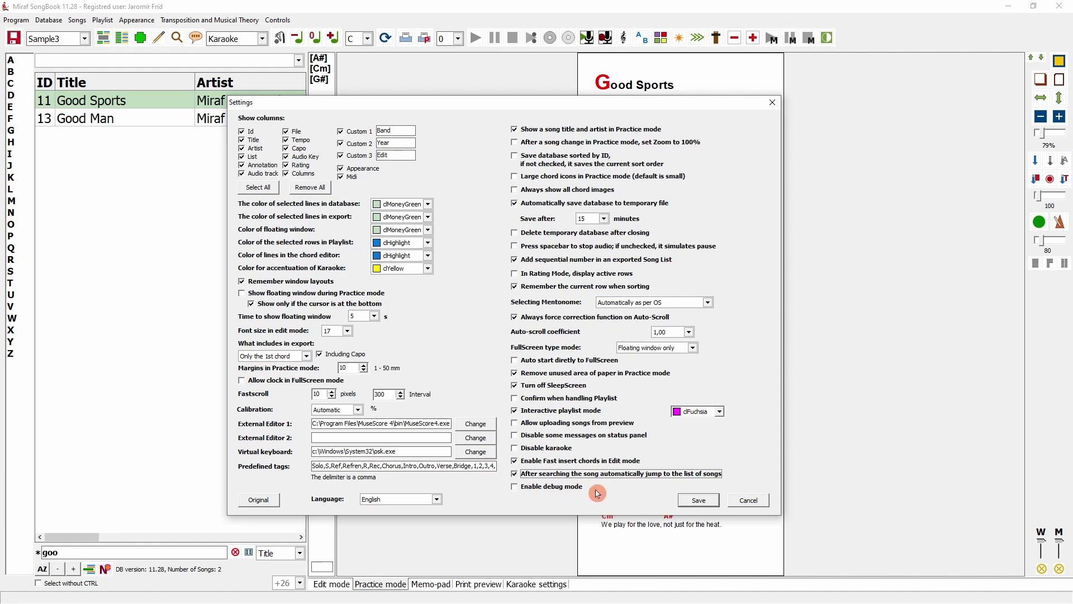
left_click(692, 500)
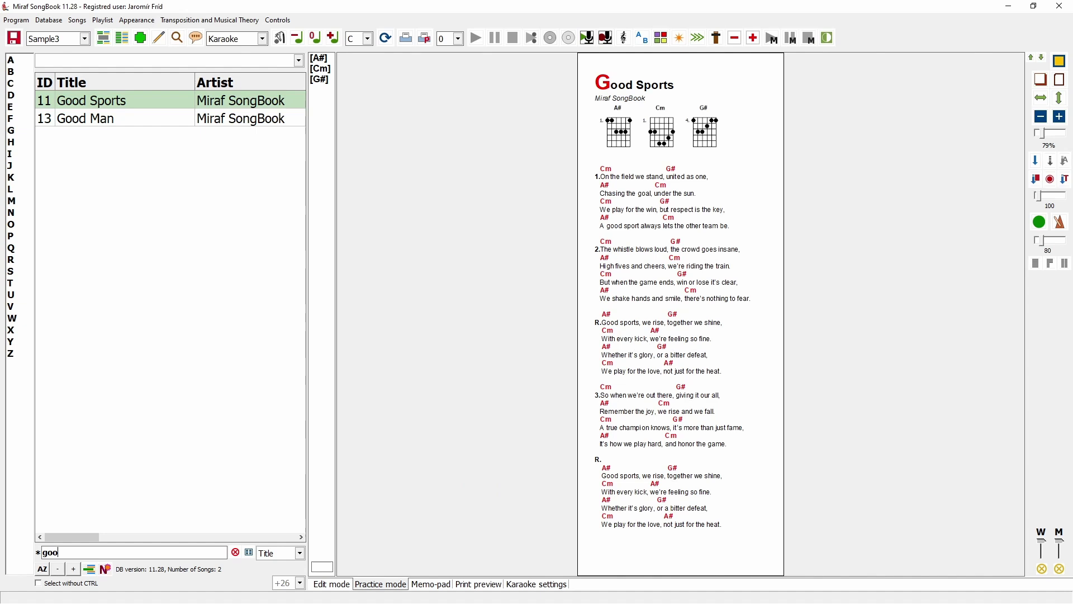
left_click(236, 552)
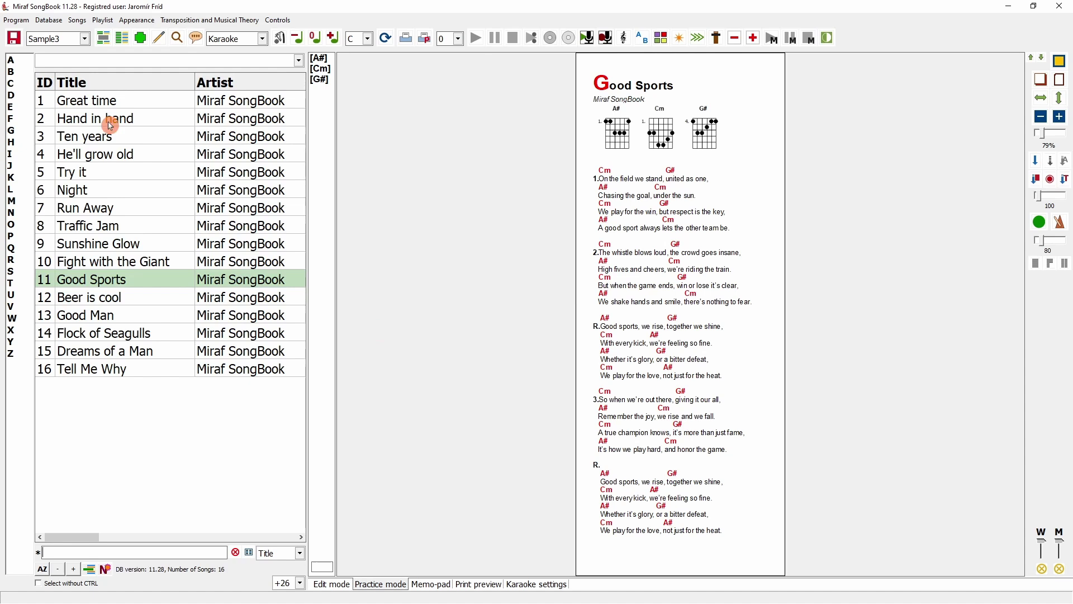
- Check the internal ID in Great time's song properties without saving, and look at the database commands for changing internal song IDs
left_click(156, 98)
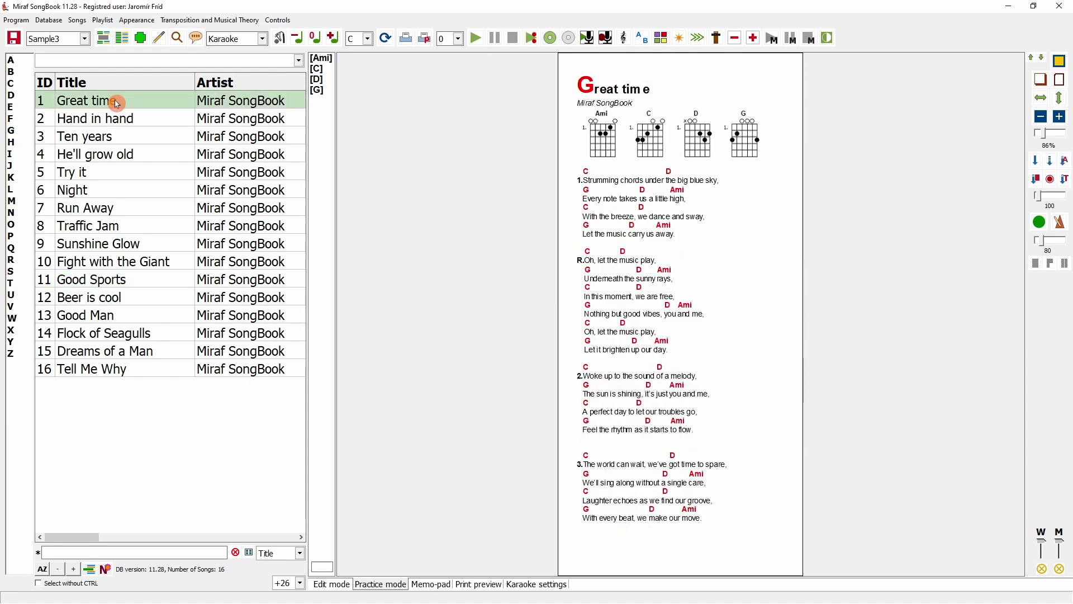
left_click(159, 38)
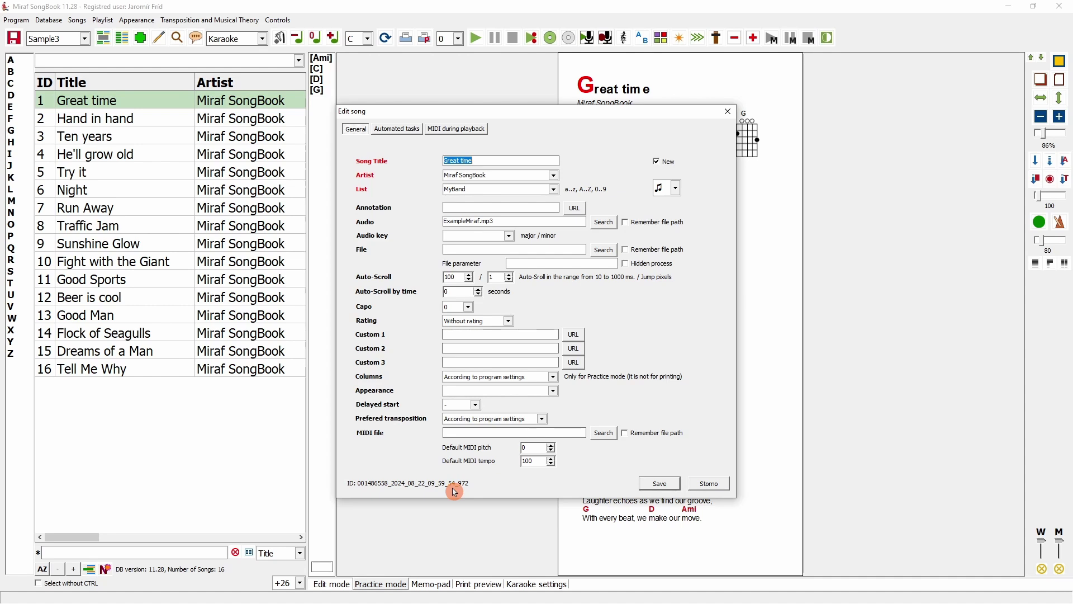
left_click(708, 483)
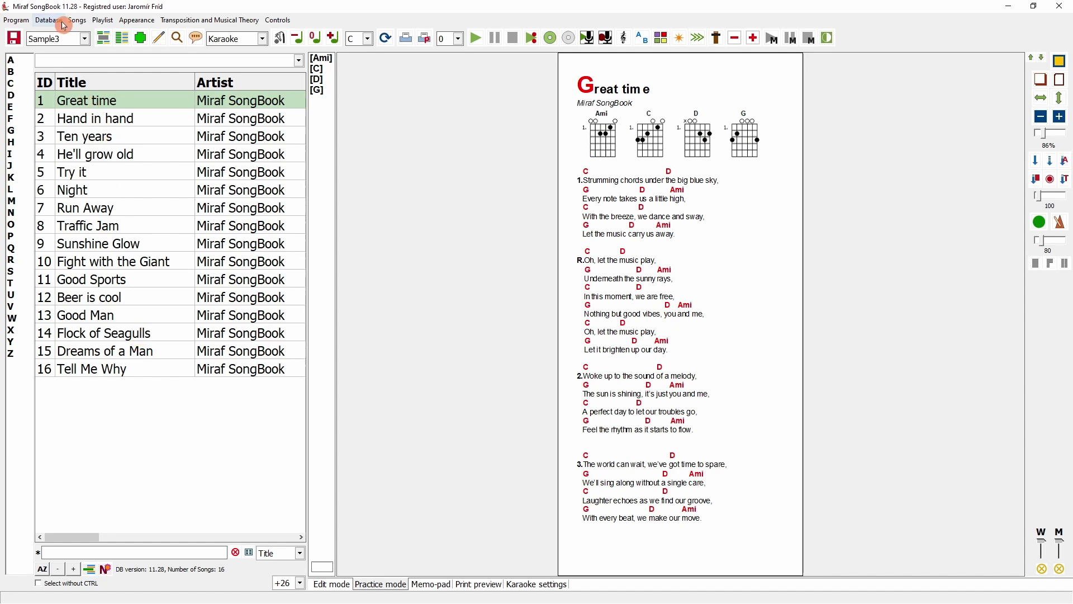
left_click(78, 24)
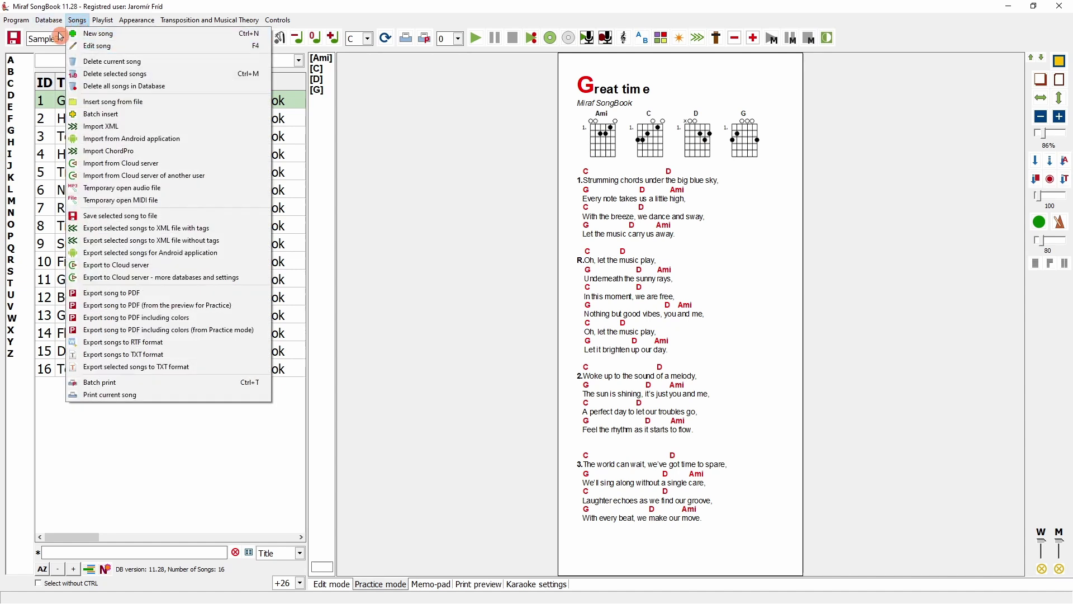
mouse_move(48, 24)
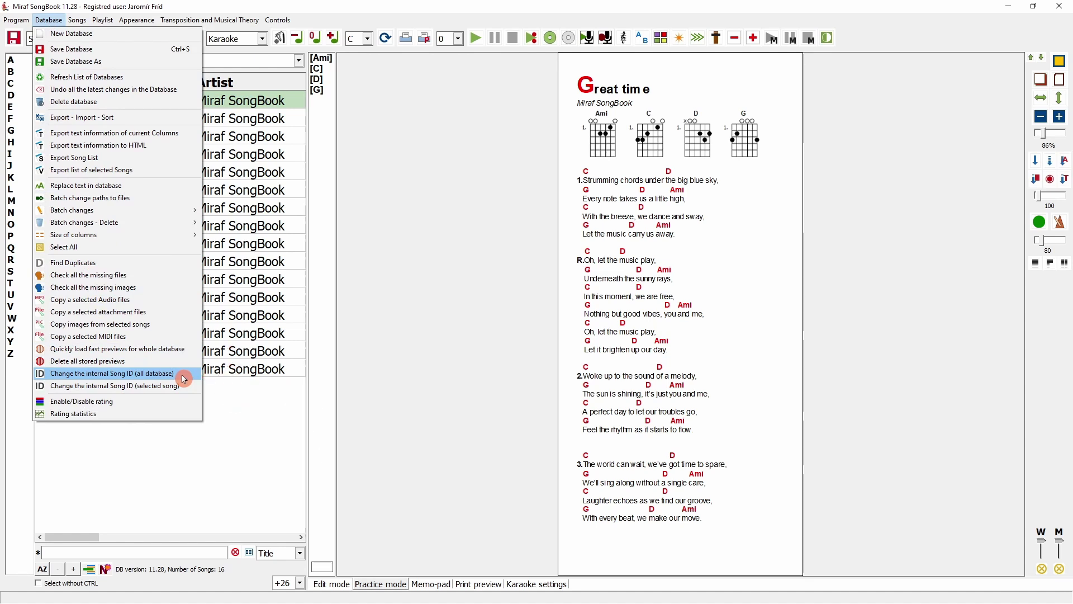
left_click(316, 7)
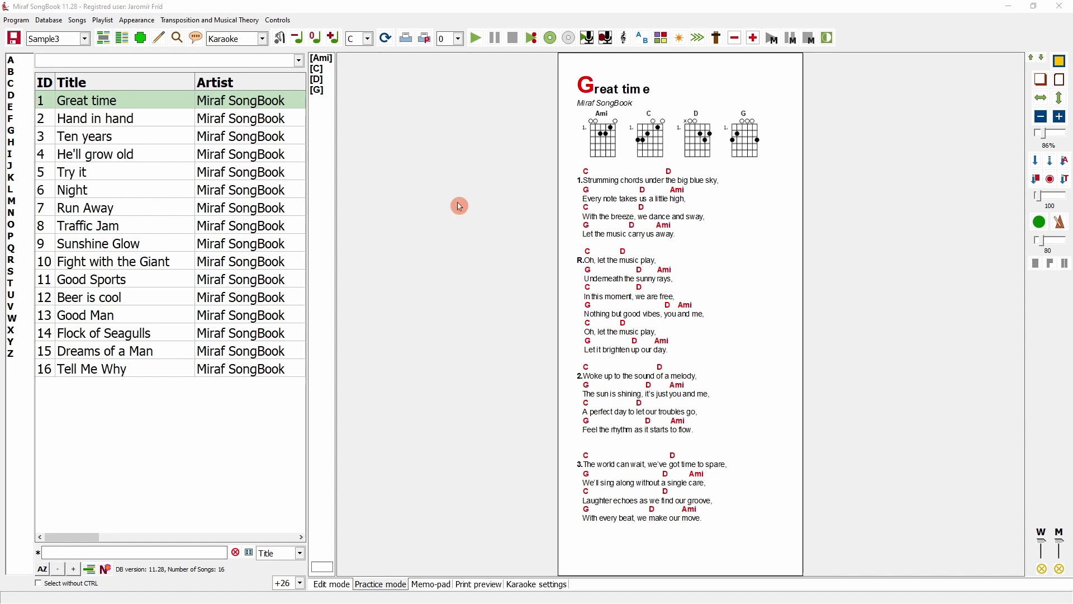
- Look over the sound card and MIDI device settings, and close them without changing anything
left_click(26, 23)
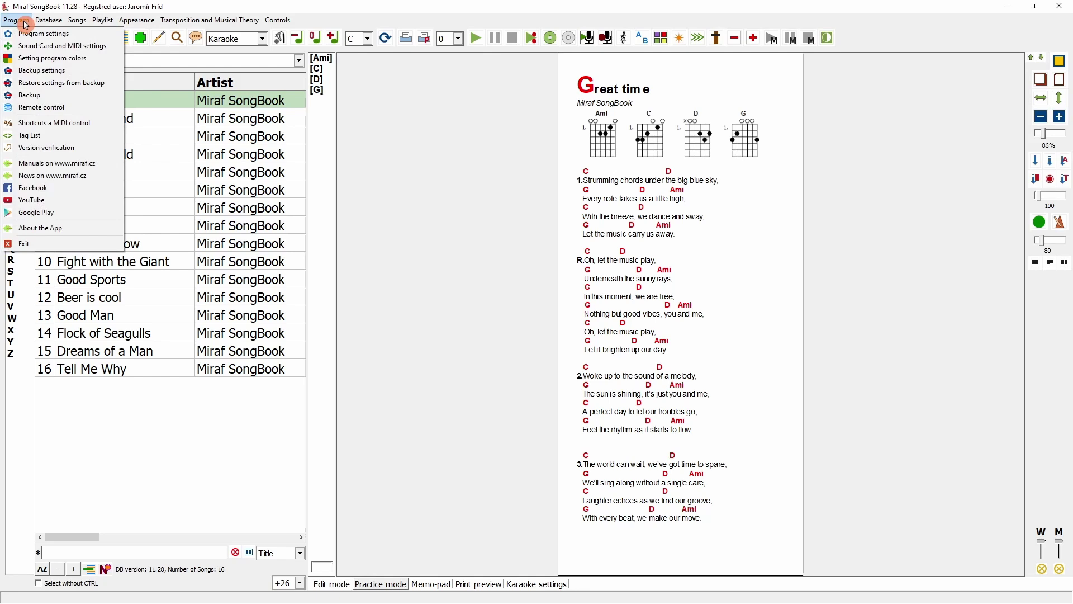
left_click(94, 48)
left_click_drag(558, 137, 506, 114)
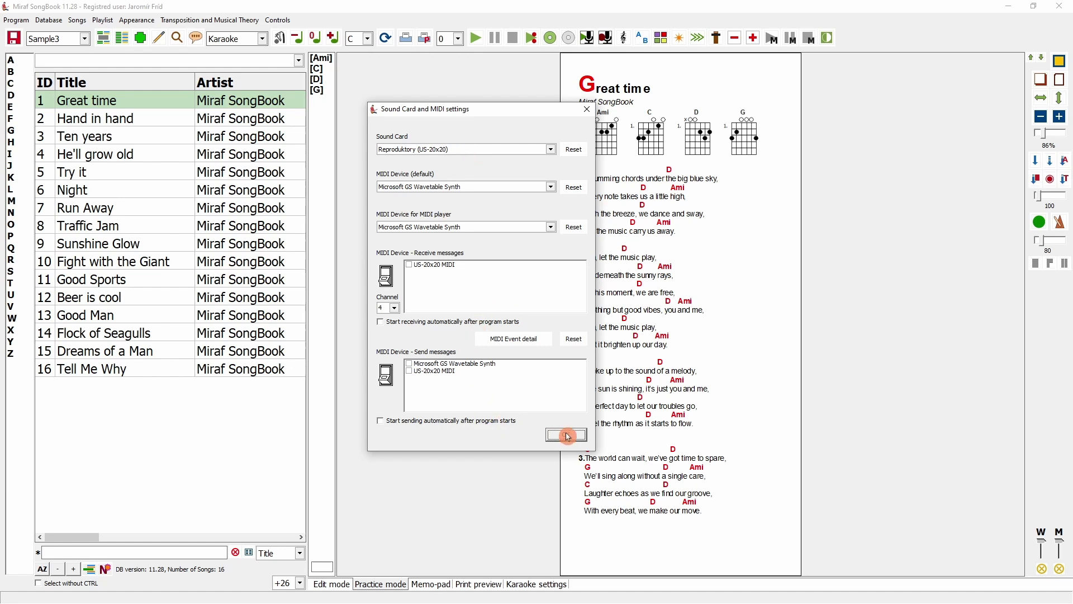
left_click(588, 109)
- Try several program colours, including light grey, light green, white and System, and cancel the colour change
left_click(33, 20)
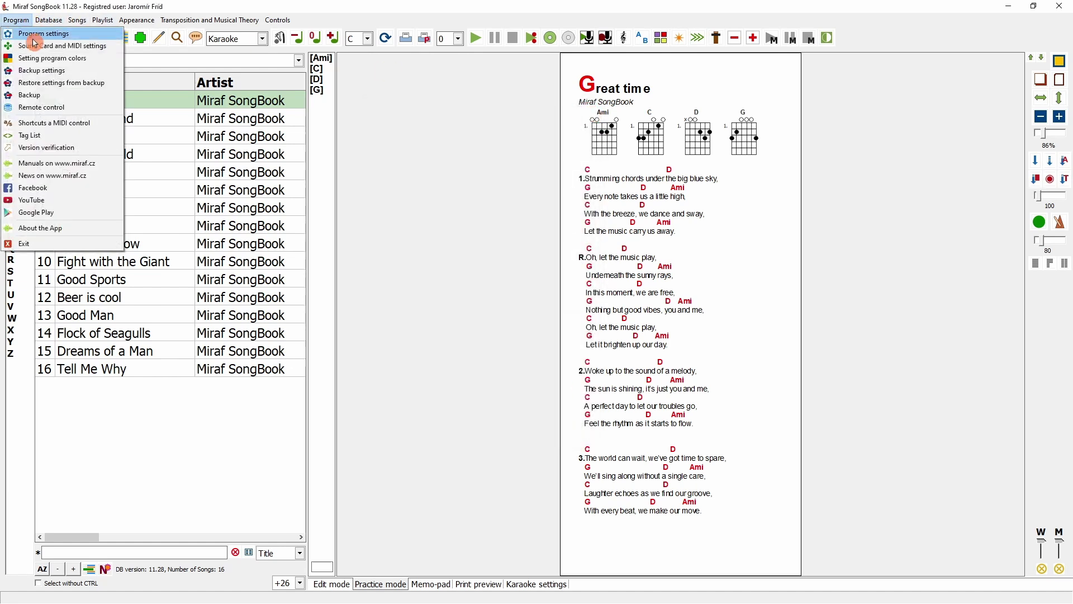
left_click(81, 59)
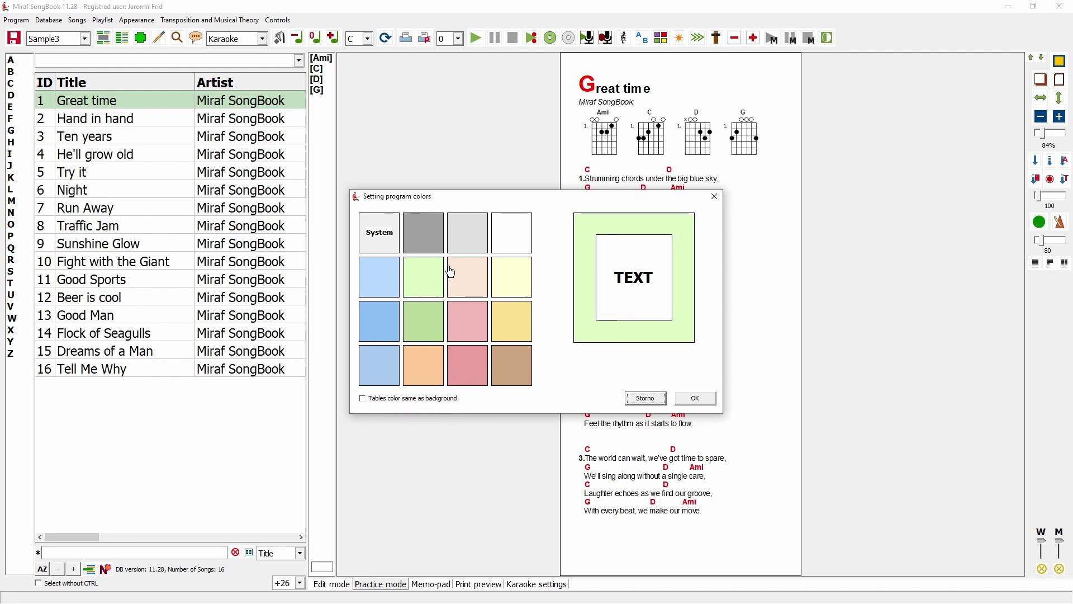
left_click(467, 246)
left_click(424, 267)
left_click(507, 232)
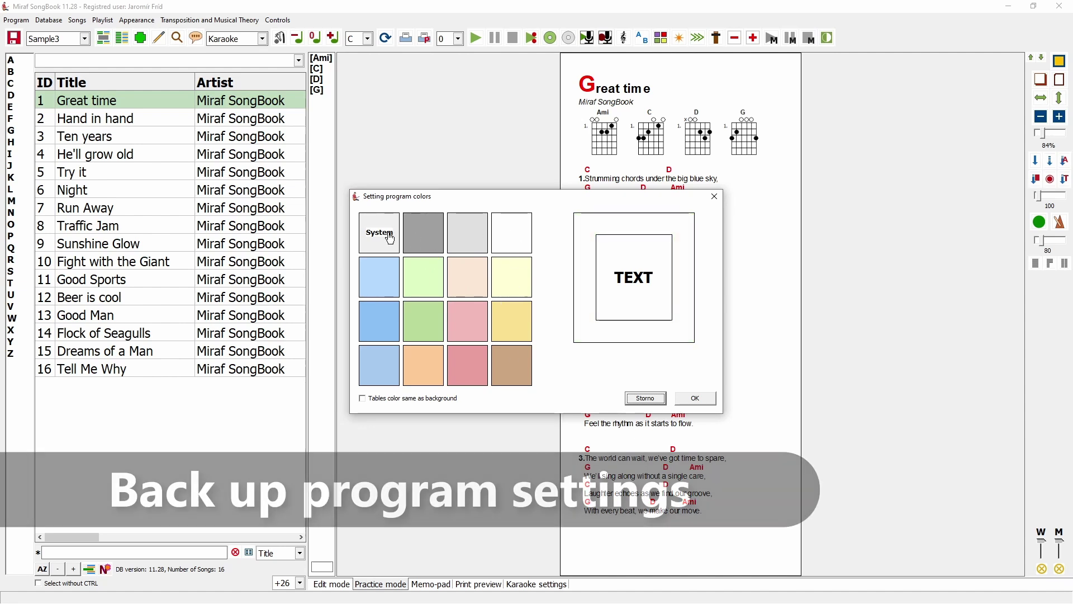
left_click(377, 234)
left_click(644, 397)
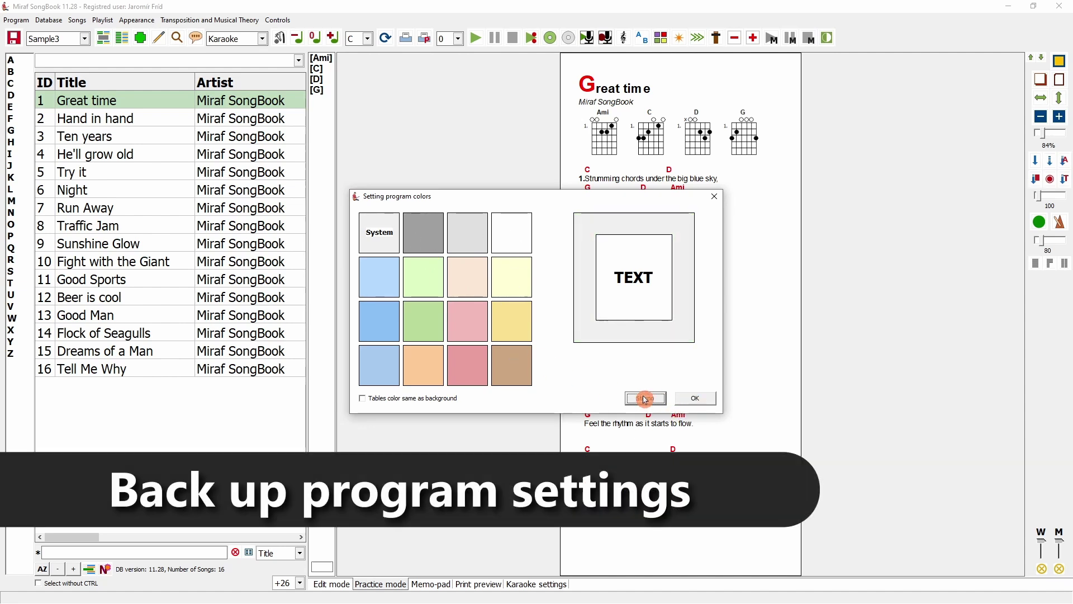
left_click(107, 62)
- Back up the program settings to a file named backup1 in the SETTINGS folder
left_click(16, 20)
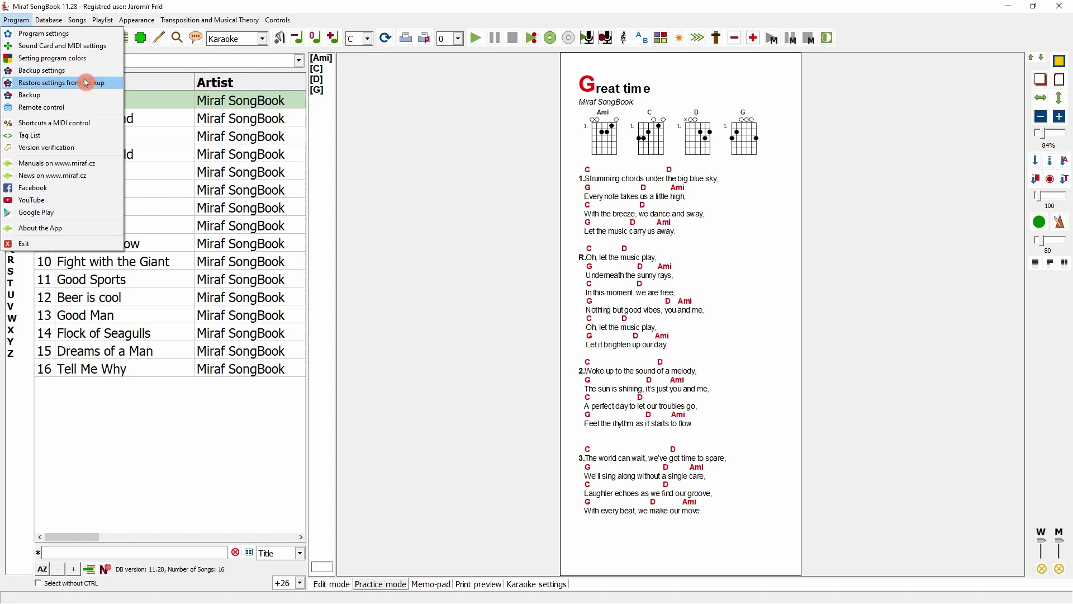
left_click(70, 74)
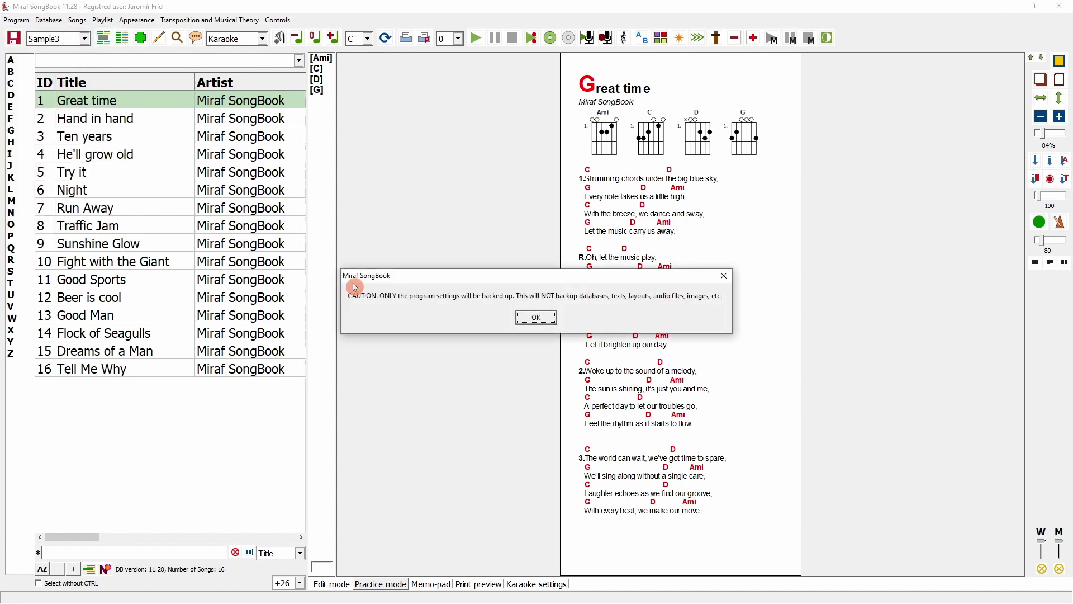
left_click(531, 319)
left_click(541, 322)
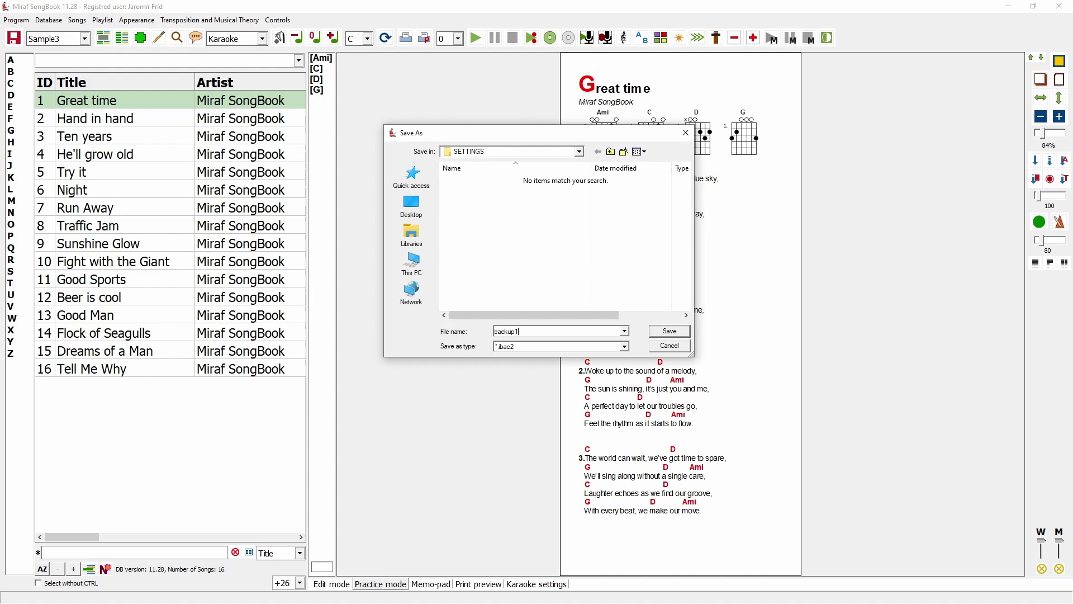
left_click(684, 332)
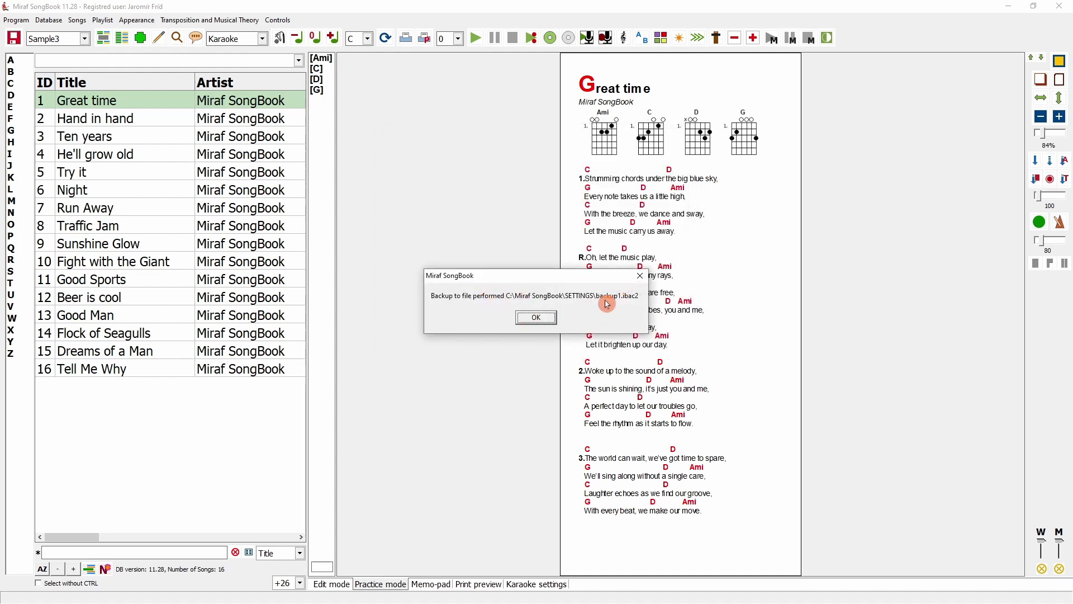
left_click(537, 318)
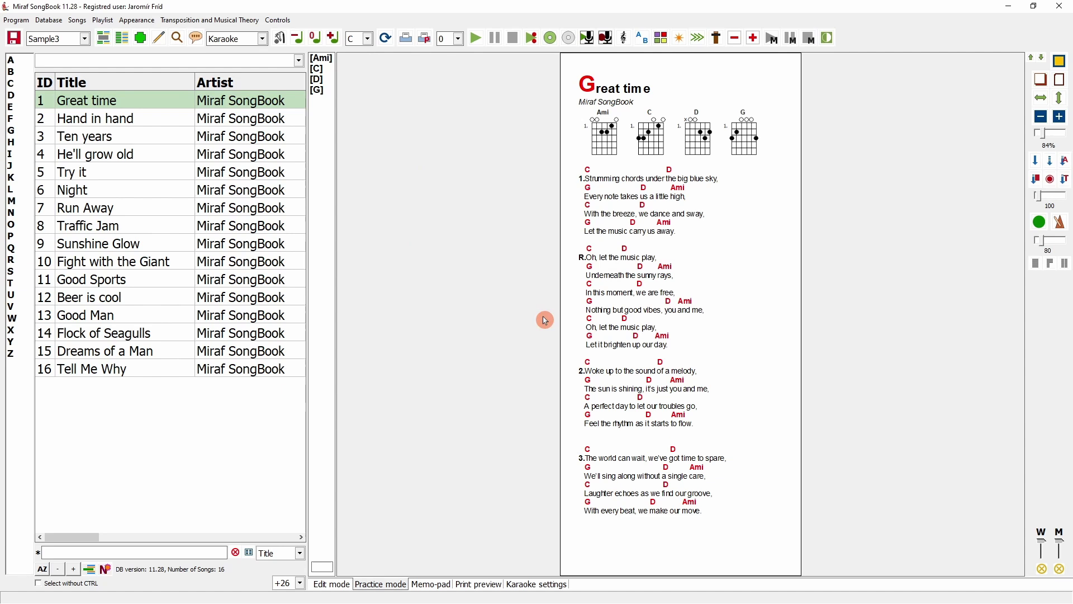
- Restore the program settings from backup1.ibac2 and accept that the application closes
left_click(16, 20)
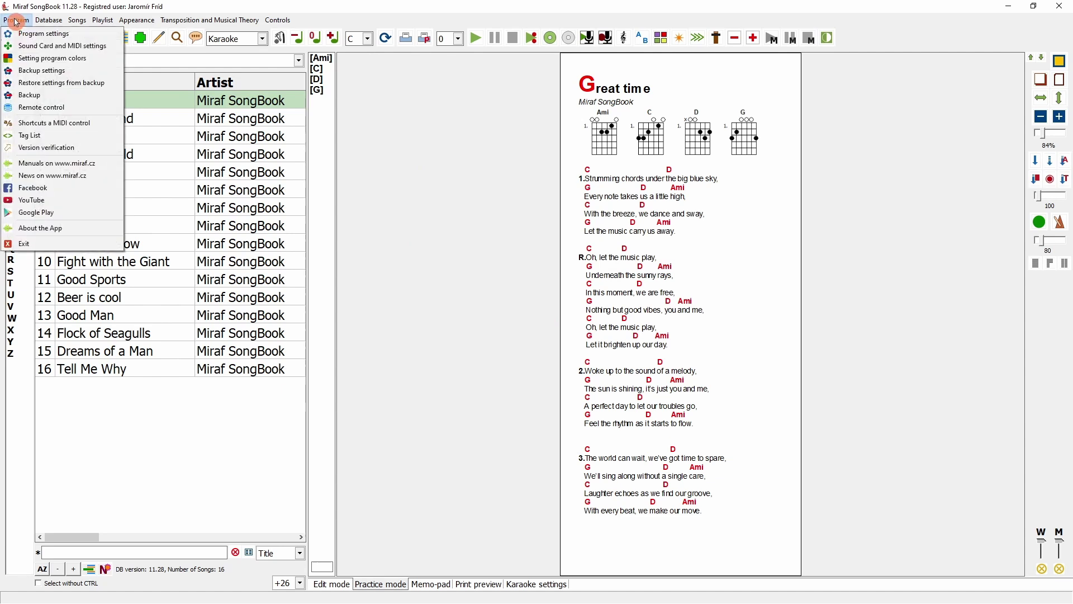
left_click(62, 87)
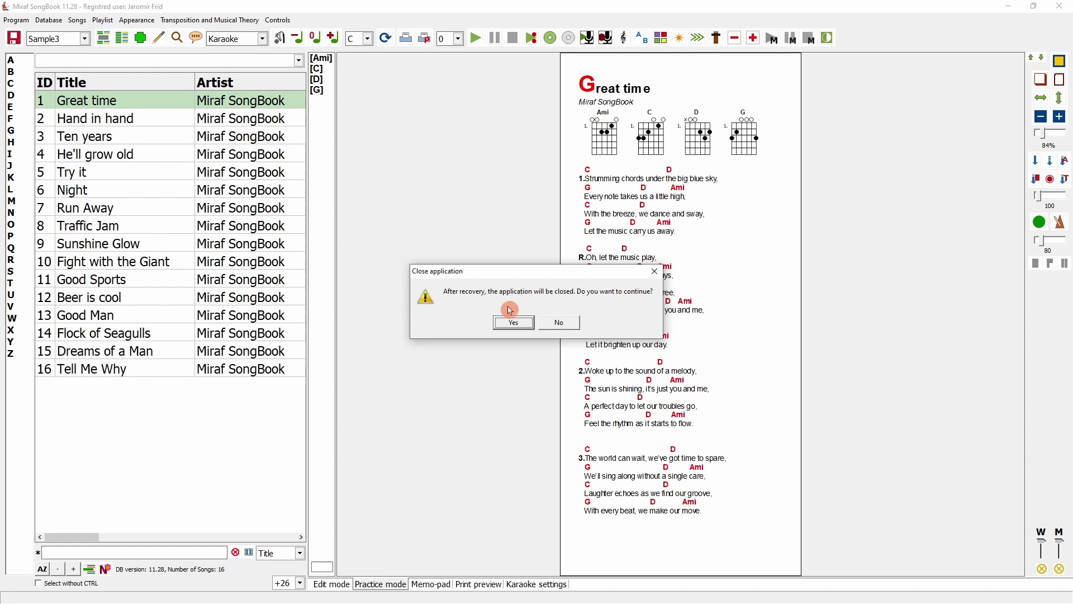
left_click(511, 322)
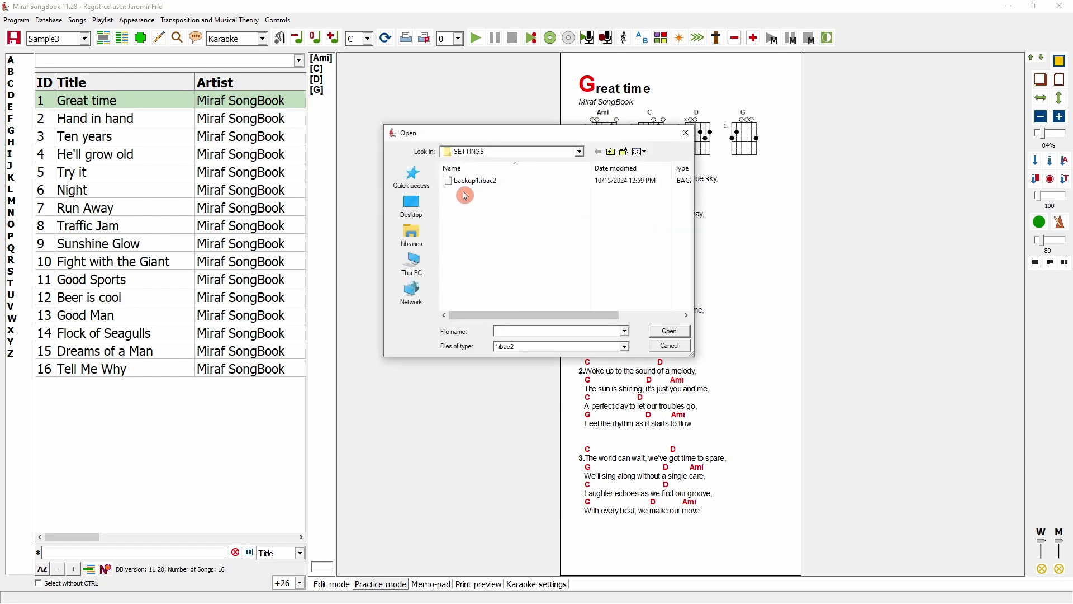
double_click(485, 181)
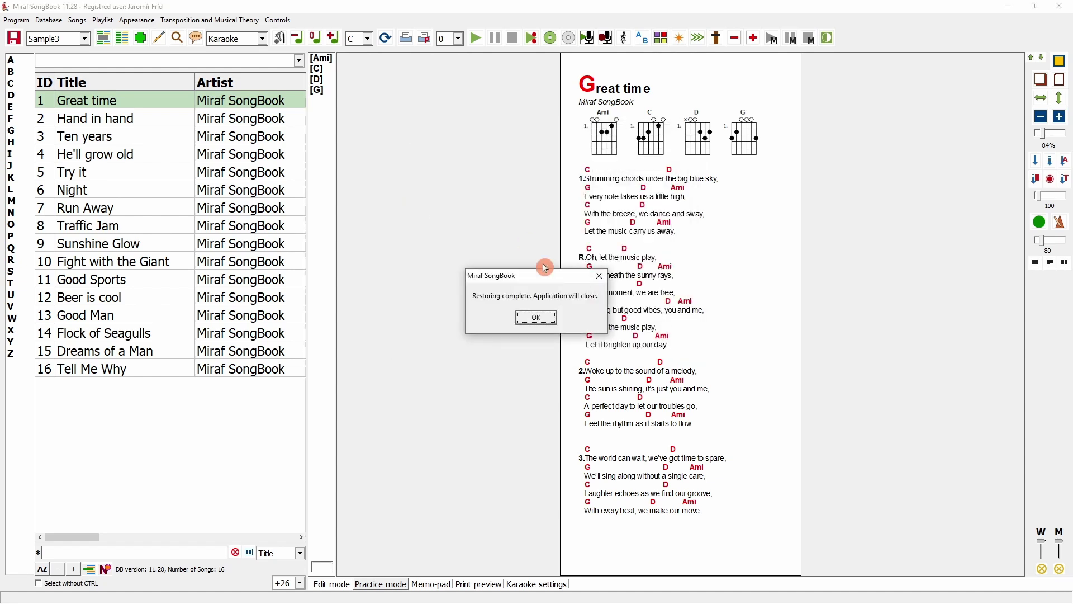
left_click(544, 320)
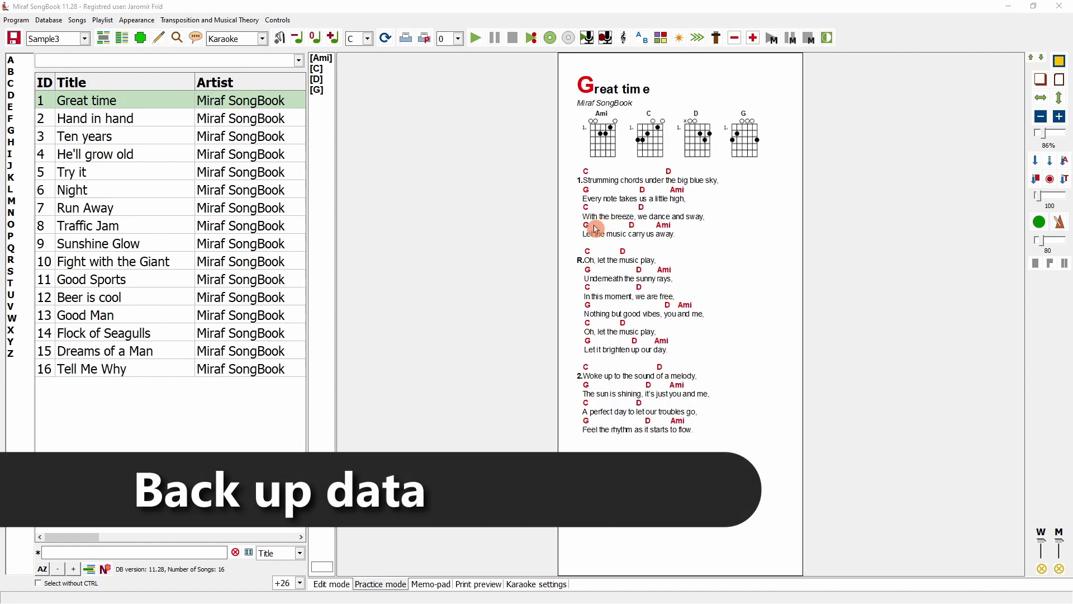
- Open the data backup options, select every data category, and clear the whole selection again
left_click(23, 23)
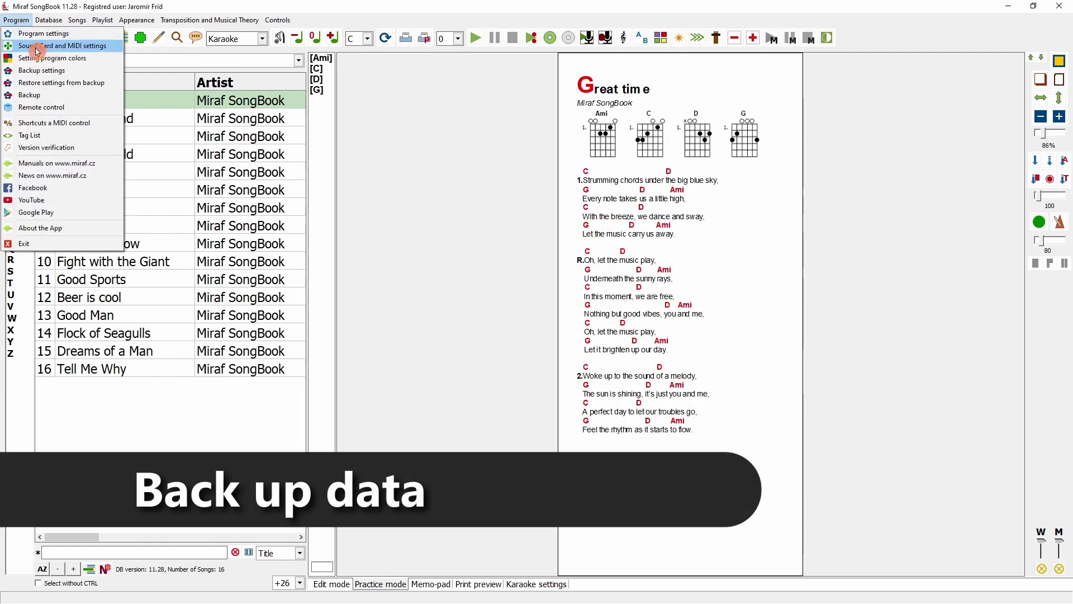
left_click(69, 97)
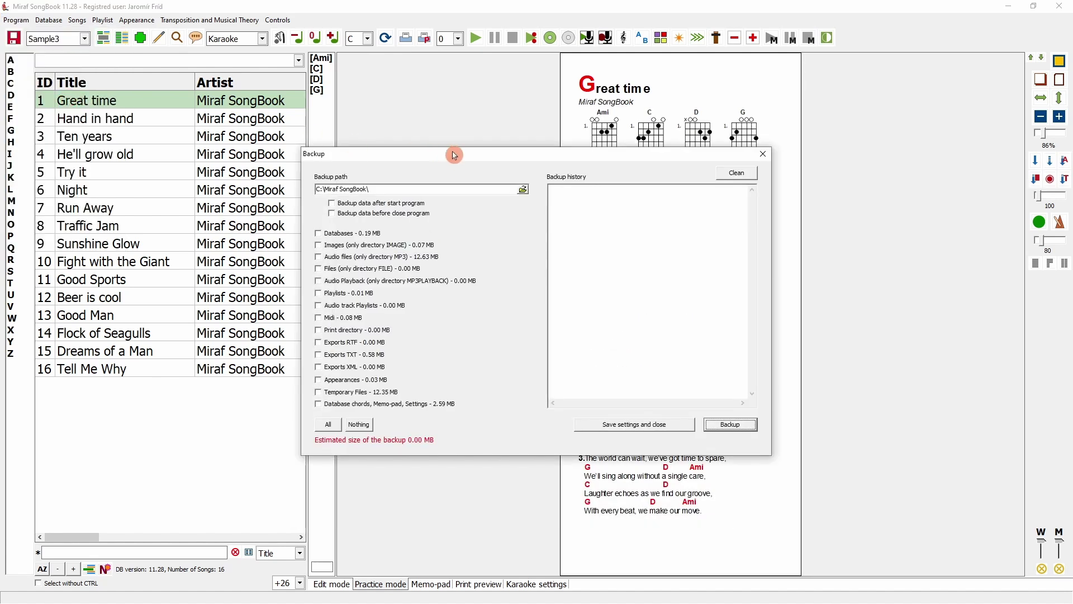
left_click_drag(464, 158, 506, 133)
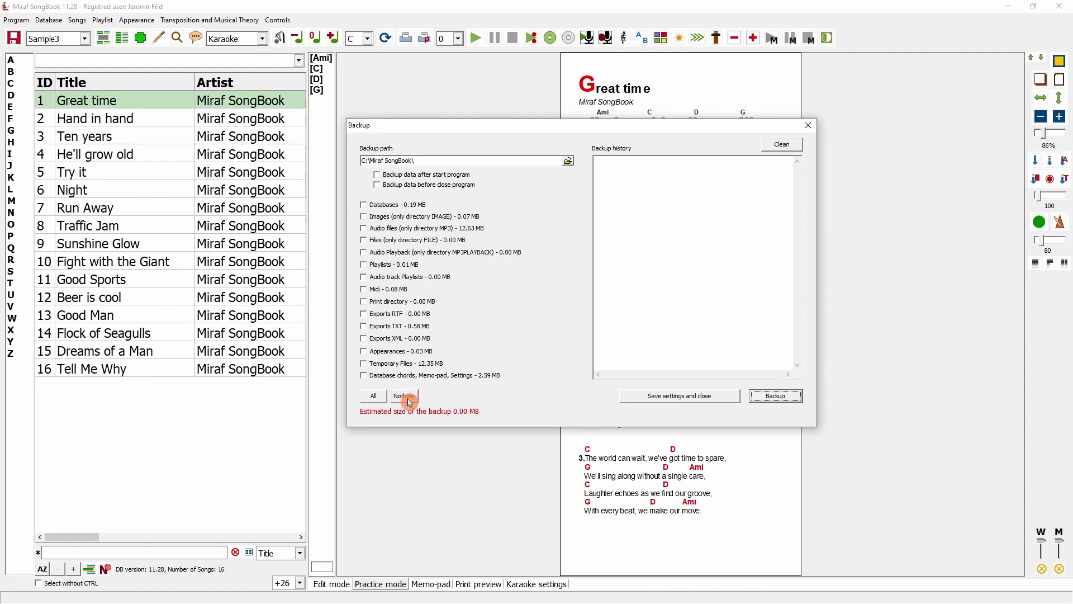
left_click(380, 398)
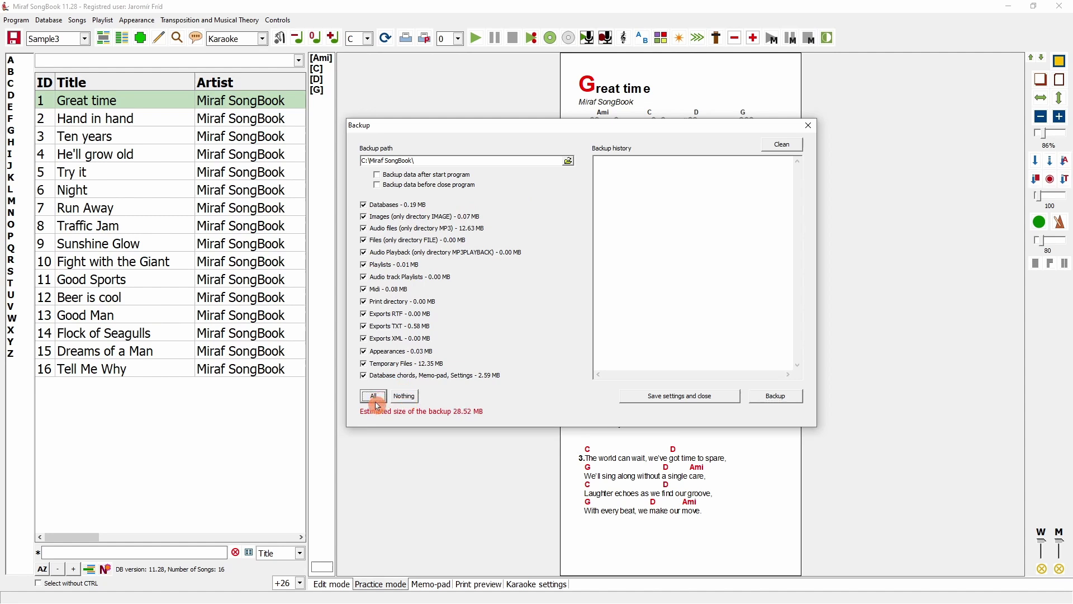
left_click(415, 398)
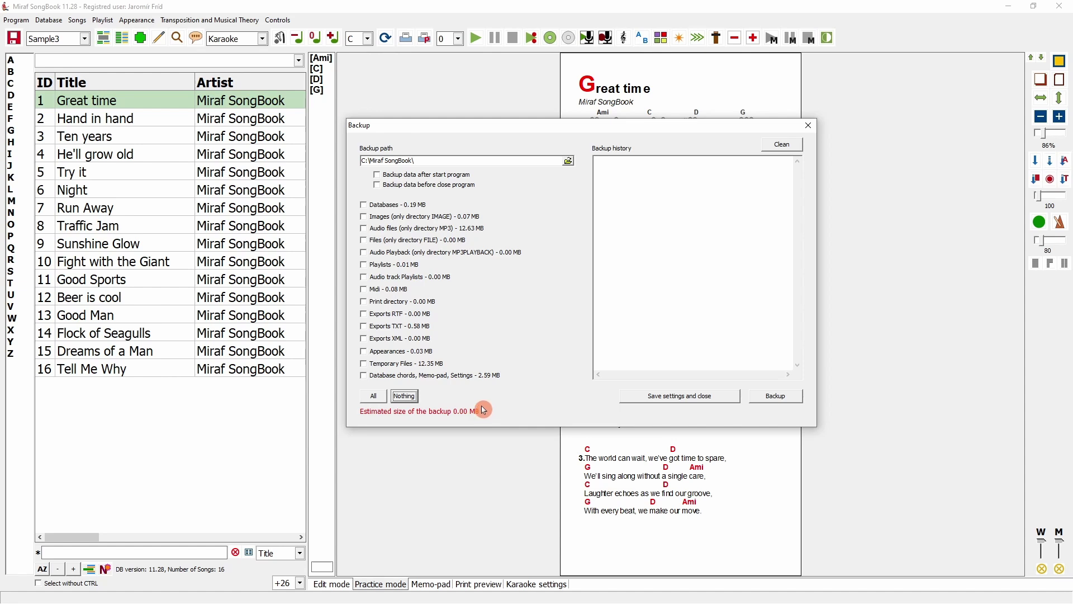
- Back up only the databases to C:\Miraf SongBook\ and check the backup location in the history
left_click(368, 203)
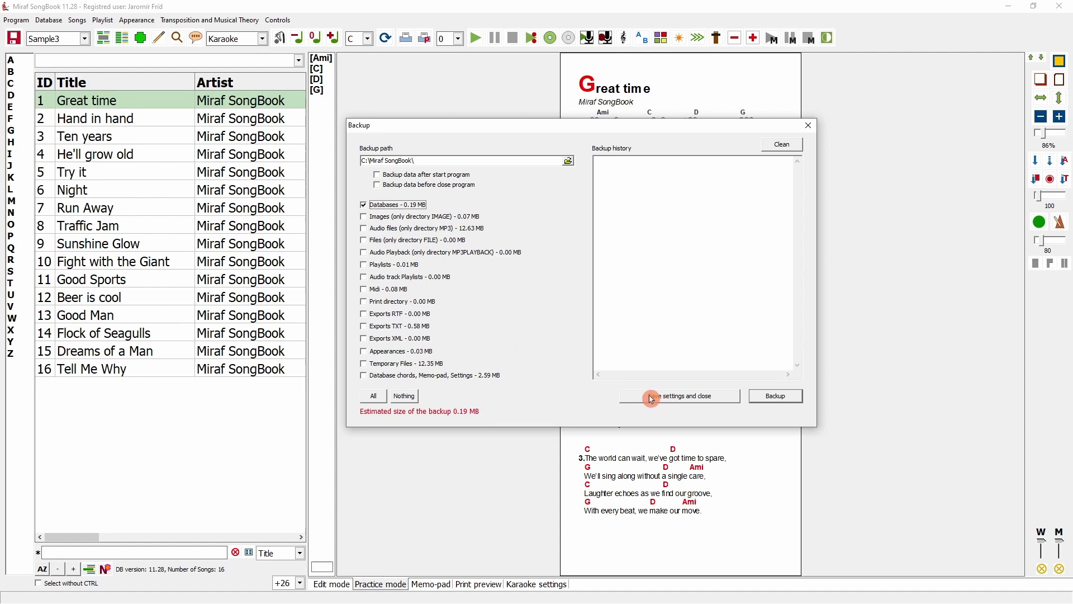
left_click_drag(416, 161, 355, 166)
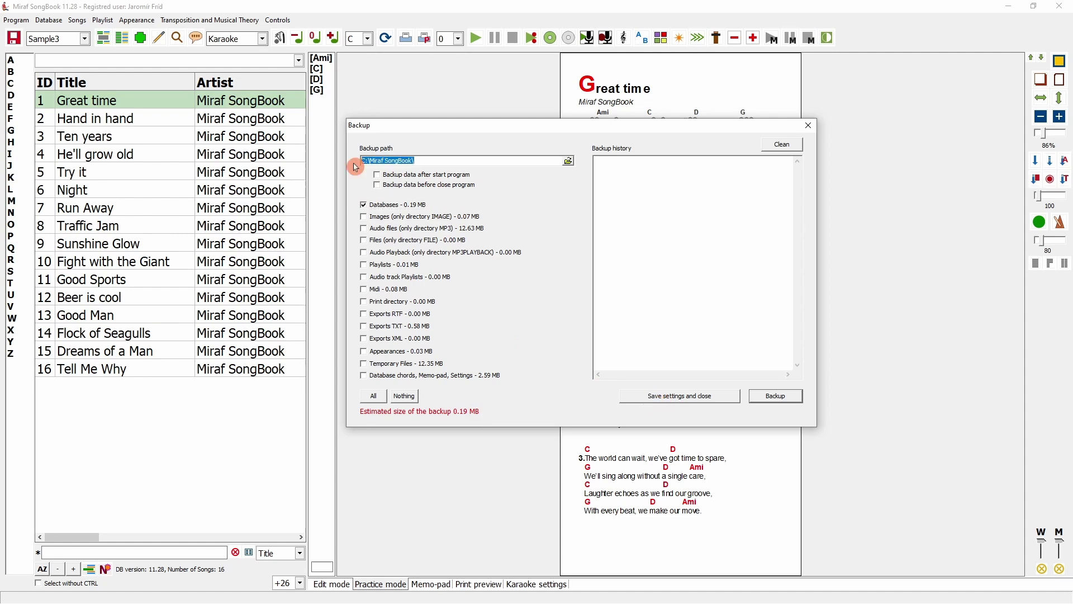
left_click(776, 397)
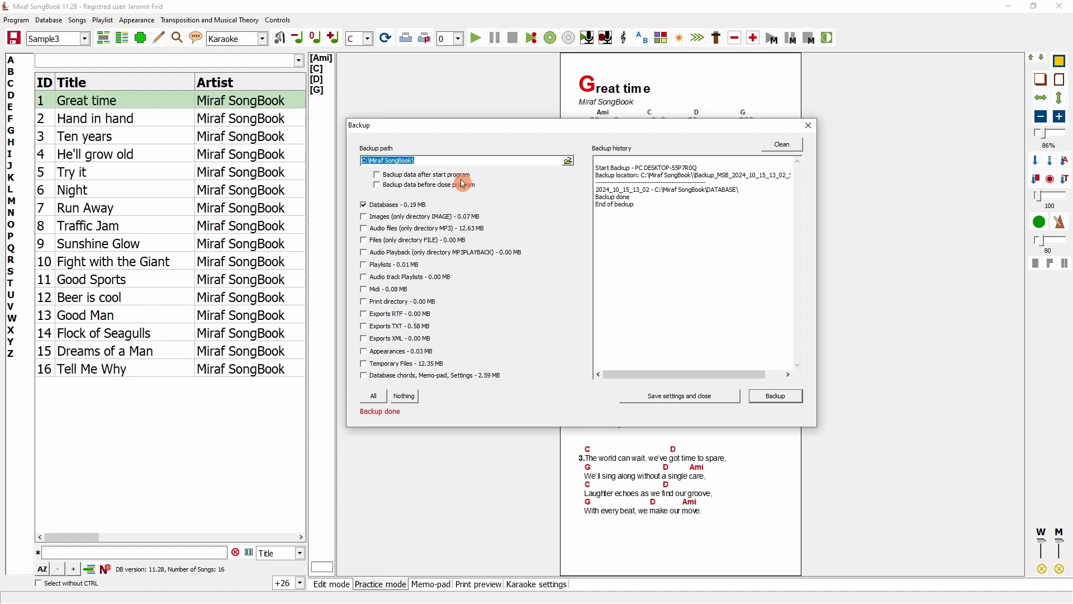
left_click_drag(648, 180, 767, 178)
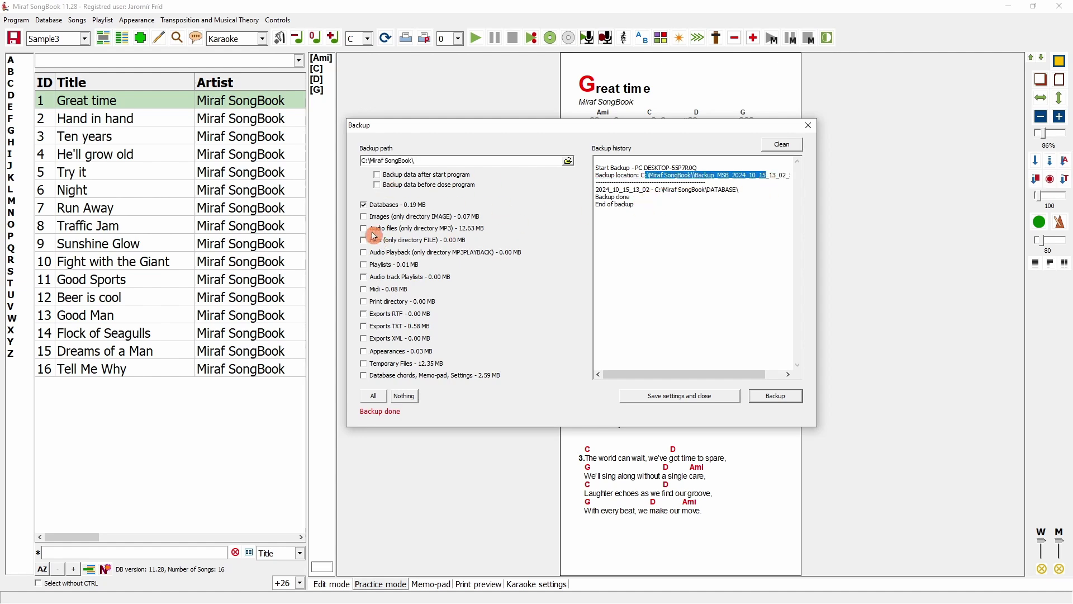
- Add images, audio files, playlists, Midi and appearances to the backup selection, run the backup, and review its history entries
left_click(364, 216)
left_click(396, 225)
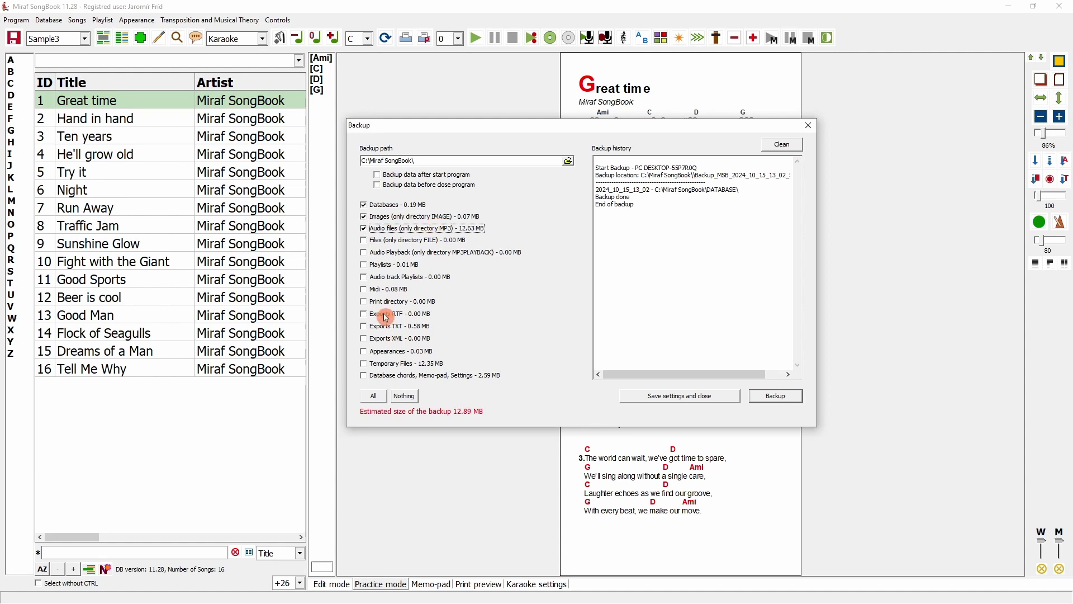
left_click(363, 264)
left_click(363, 289)
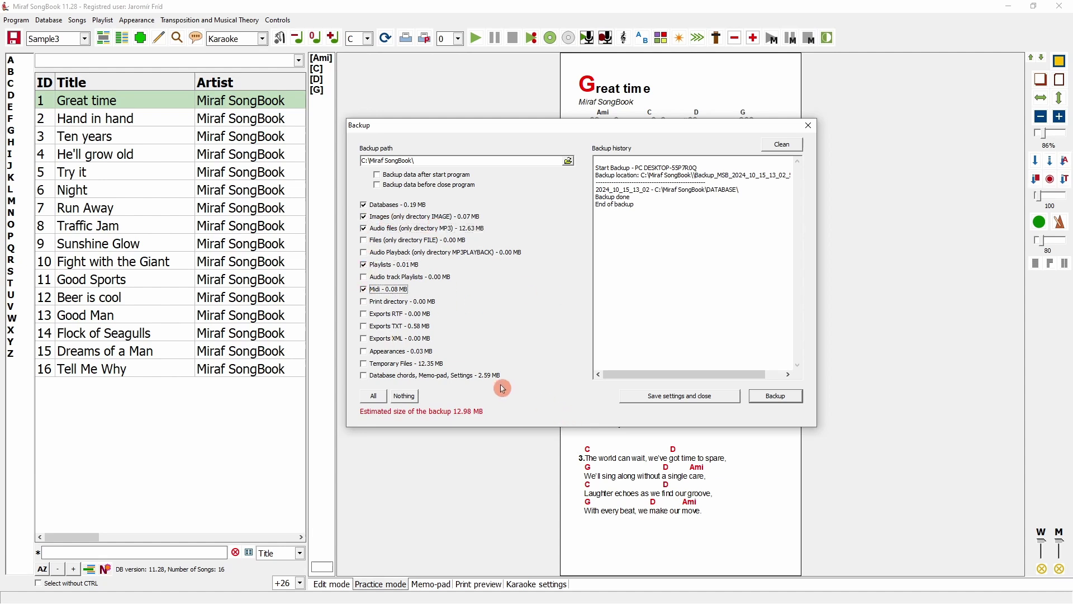
left_click(364, 351)
left_click(774, 396)
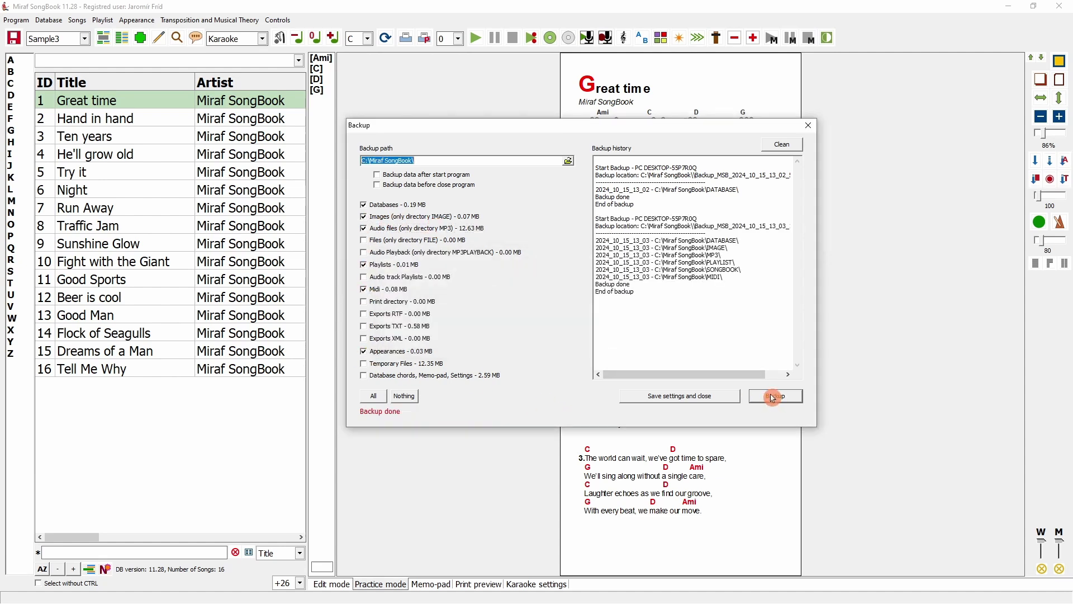
left_click_drag(615, 235, 738, 283)
left_click(684, 221)
left_click_drag(684, 221, 701, 298)
left_click(701, 298)
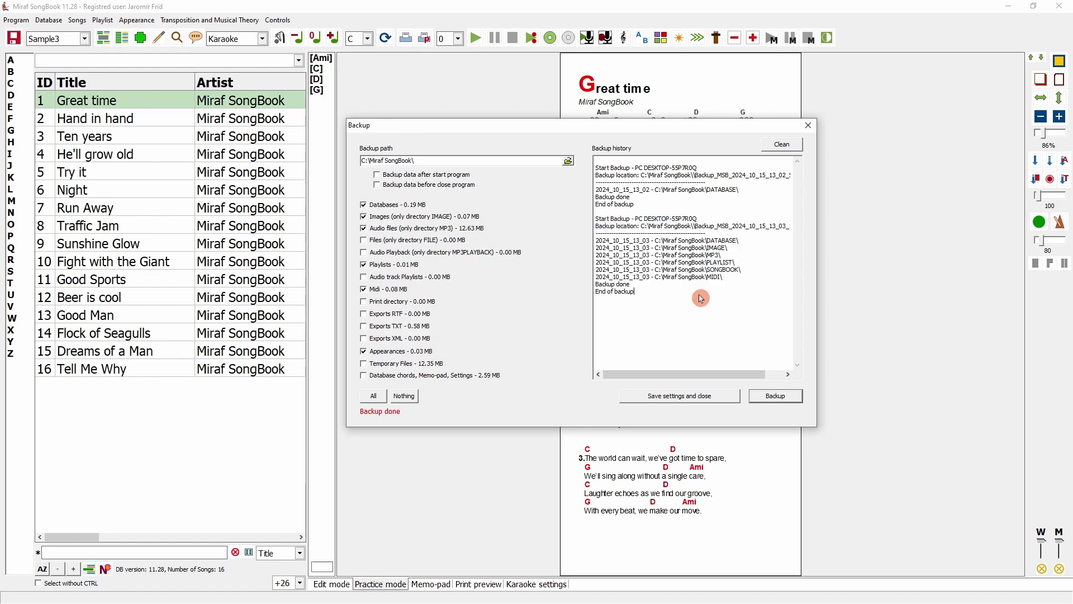
- Turn on backing up data after the program starts, and close the data backup options
left_click(397, 177)
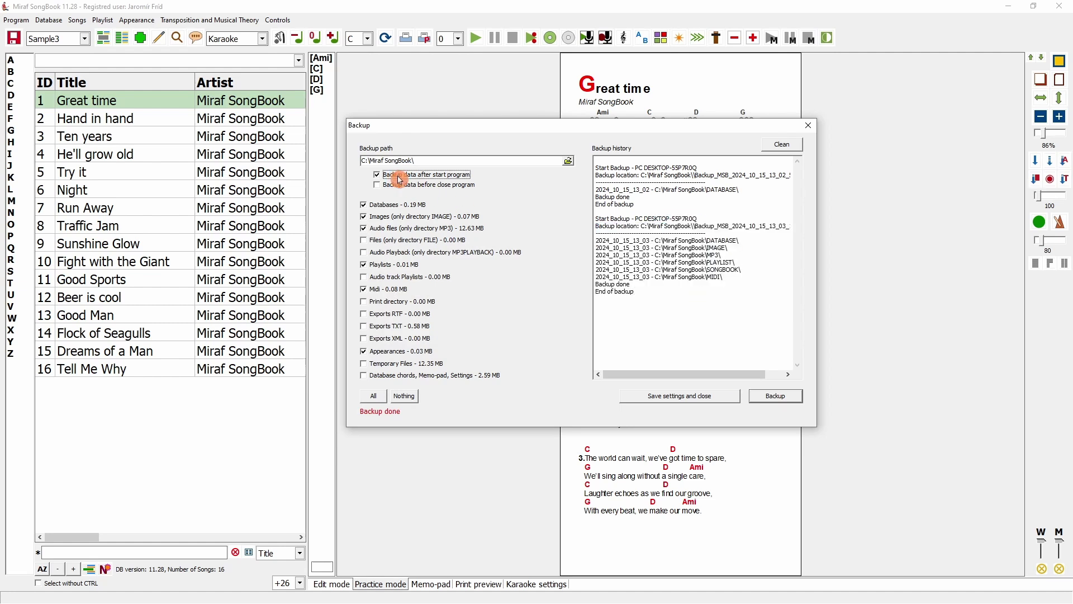
left_click(675, 401)
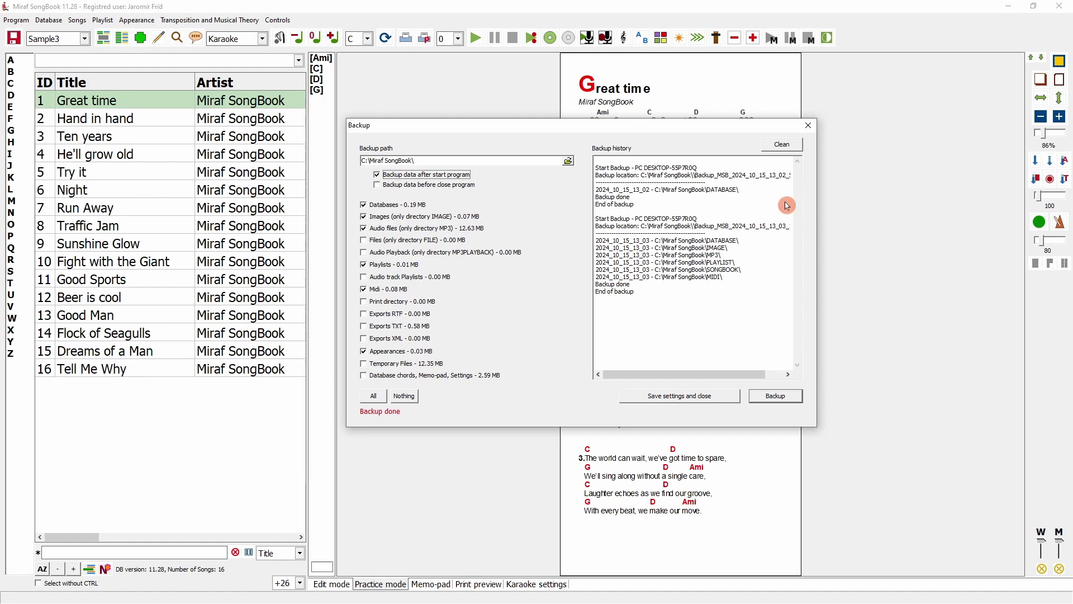
left_click(808, 125)
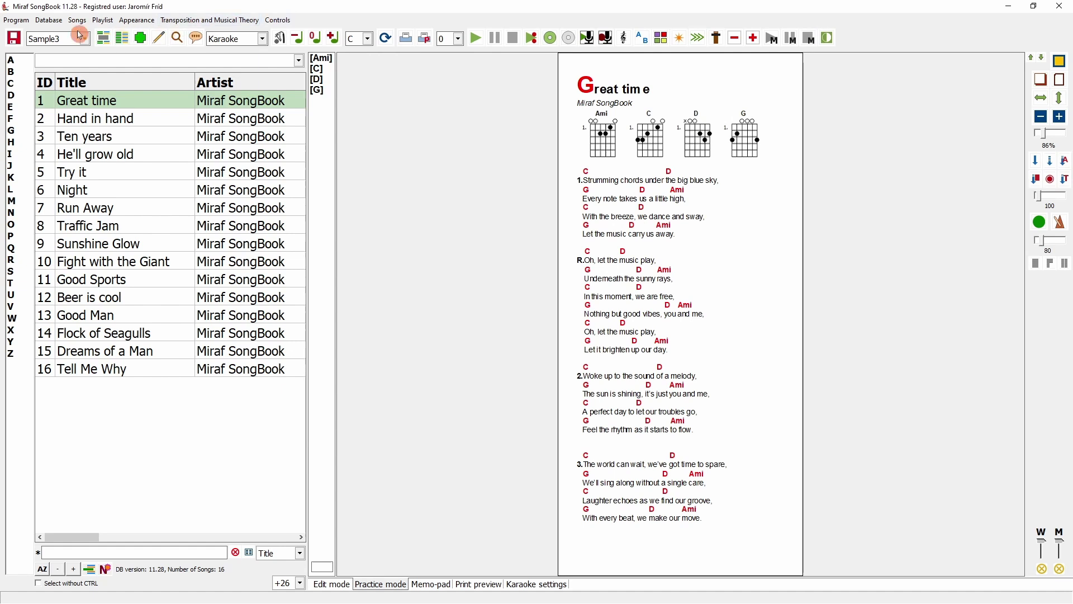
left_click(50, 21)
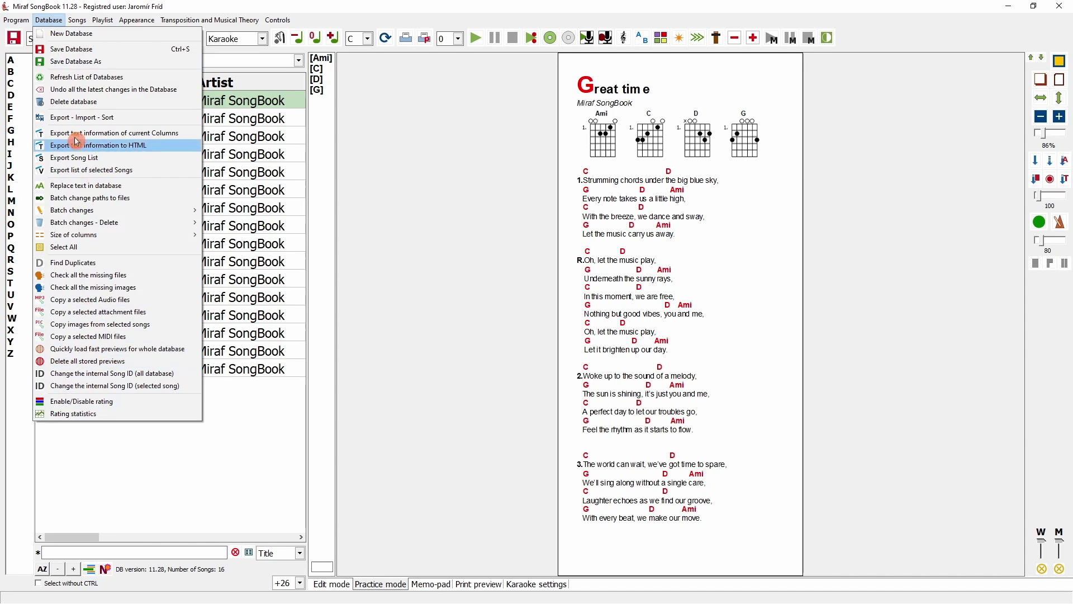
mouse_move(77, 20)
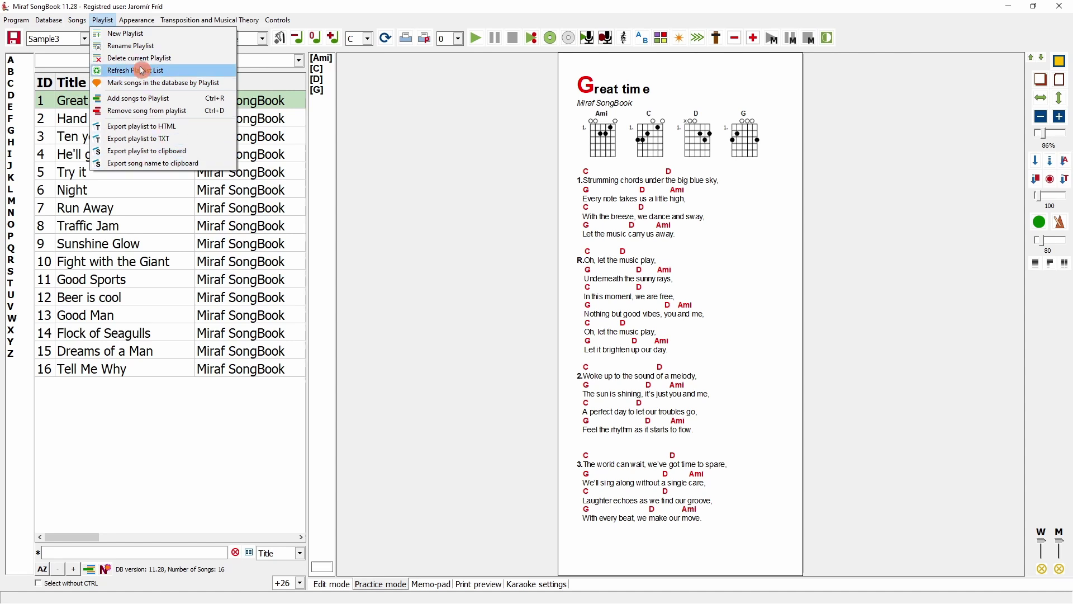
mouse_move(144, 21)
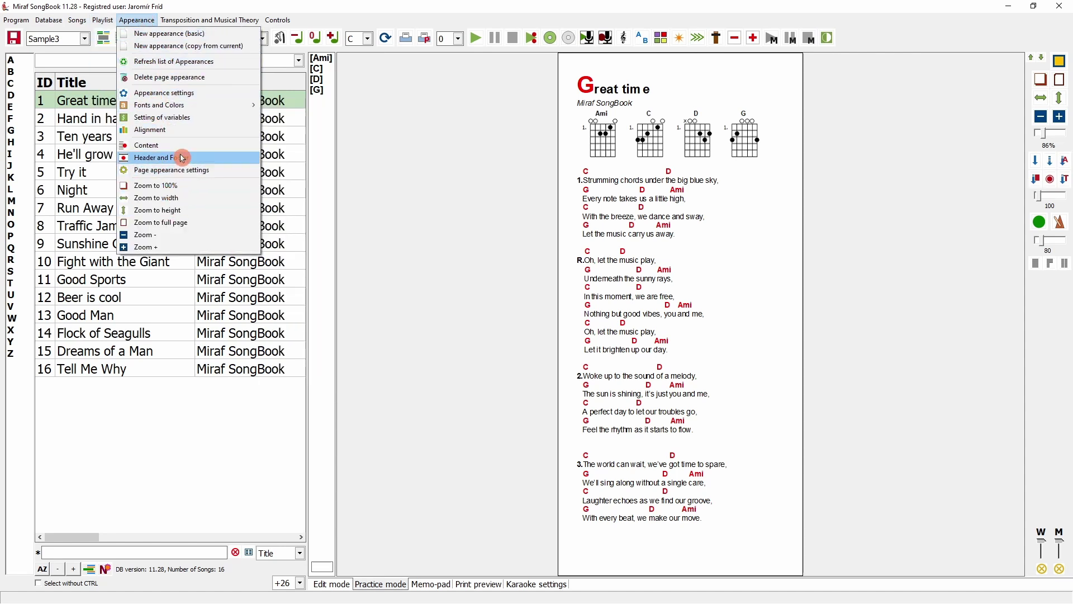
mouse_move(203, 22)
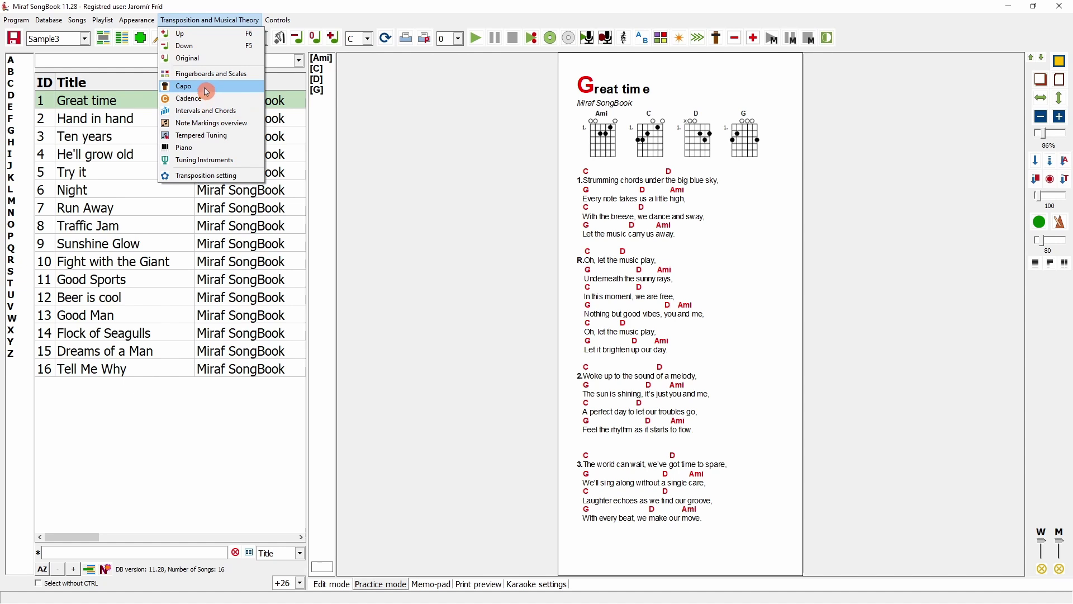
mouse_move(283, 21)
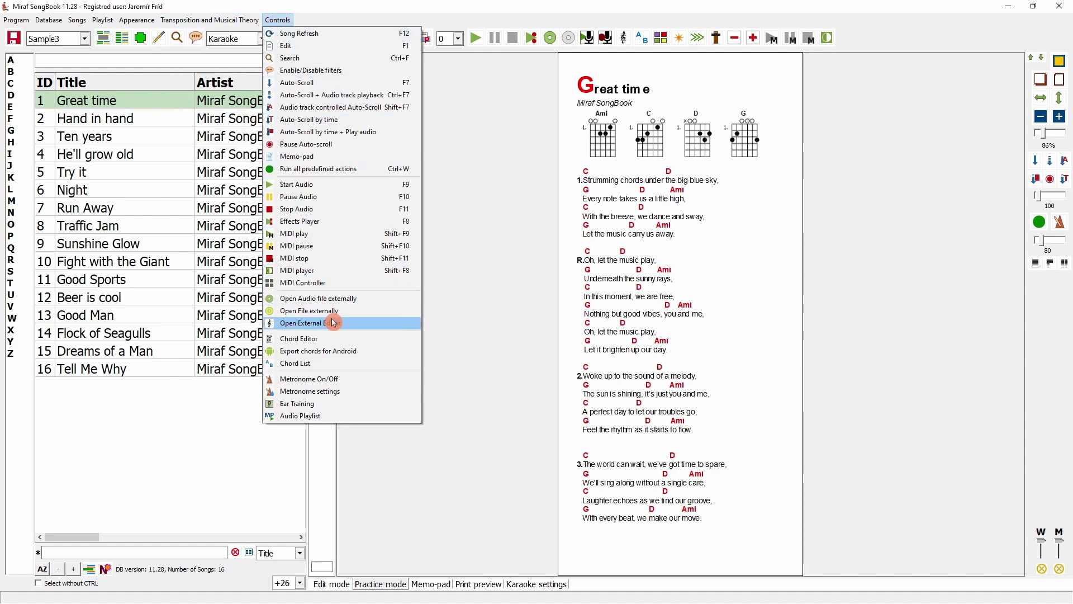
key("Escape")
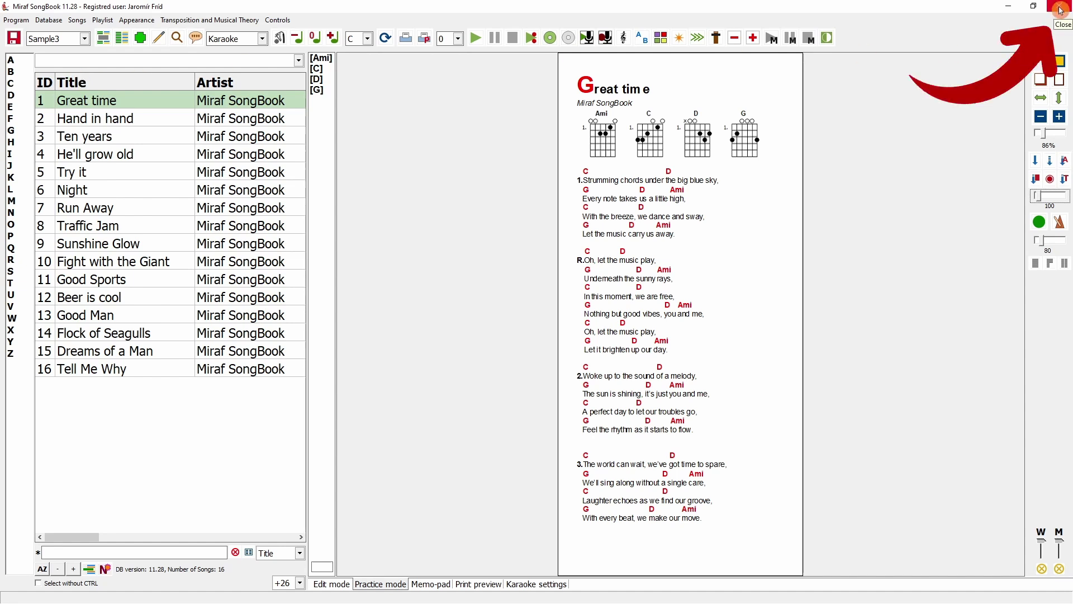
left_click(16, 20)
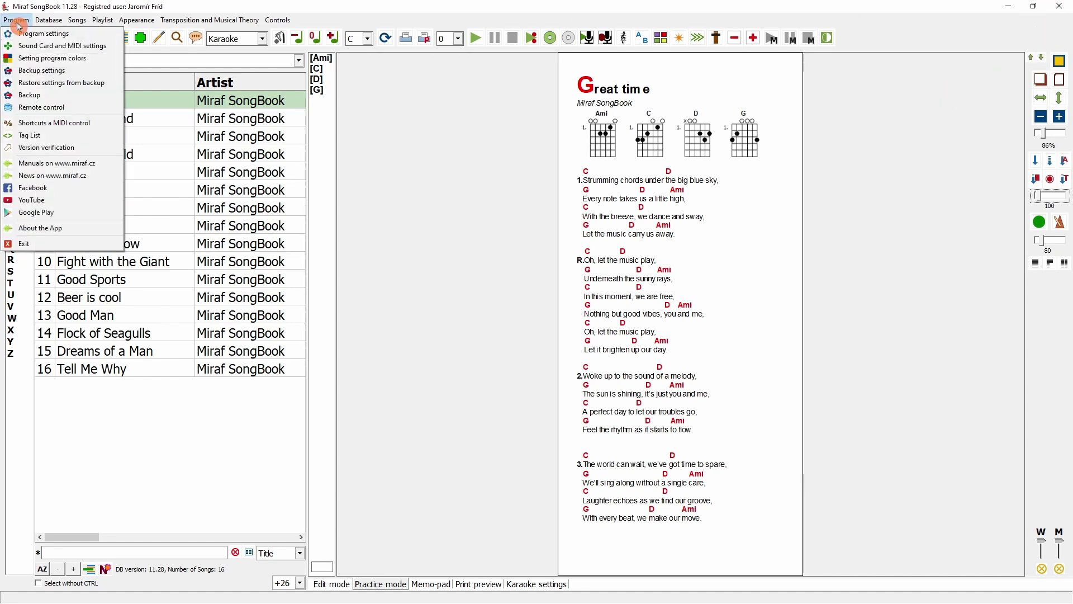
key("Escape")
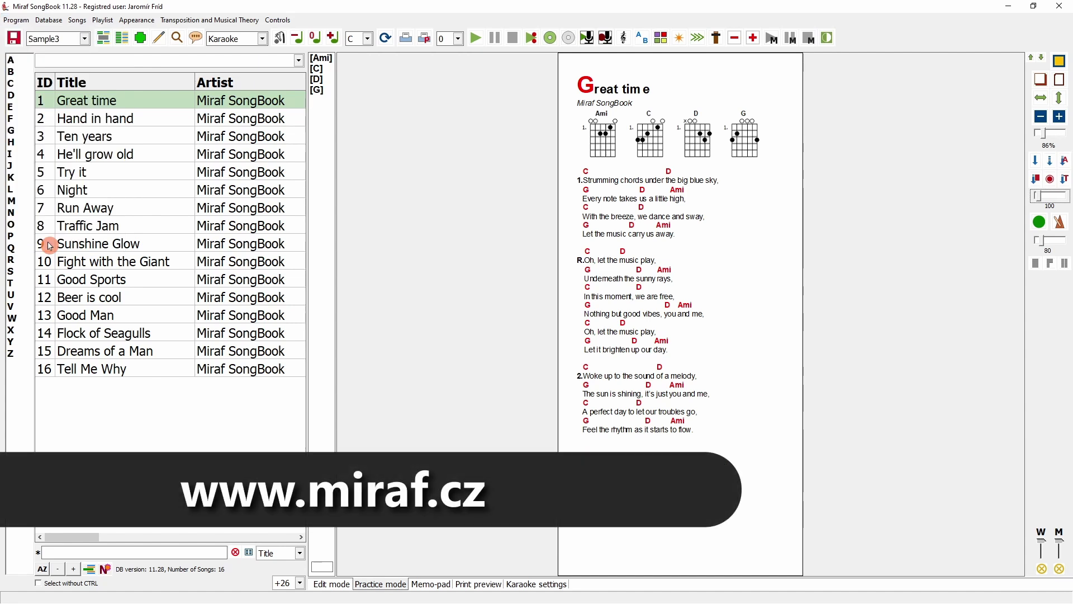